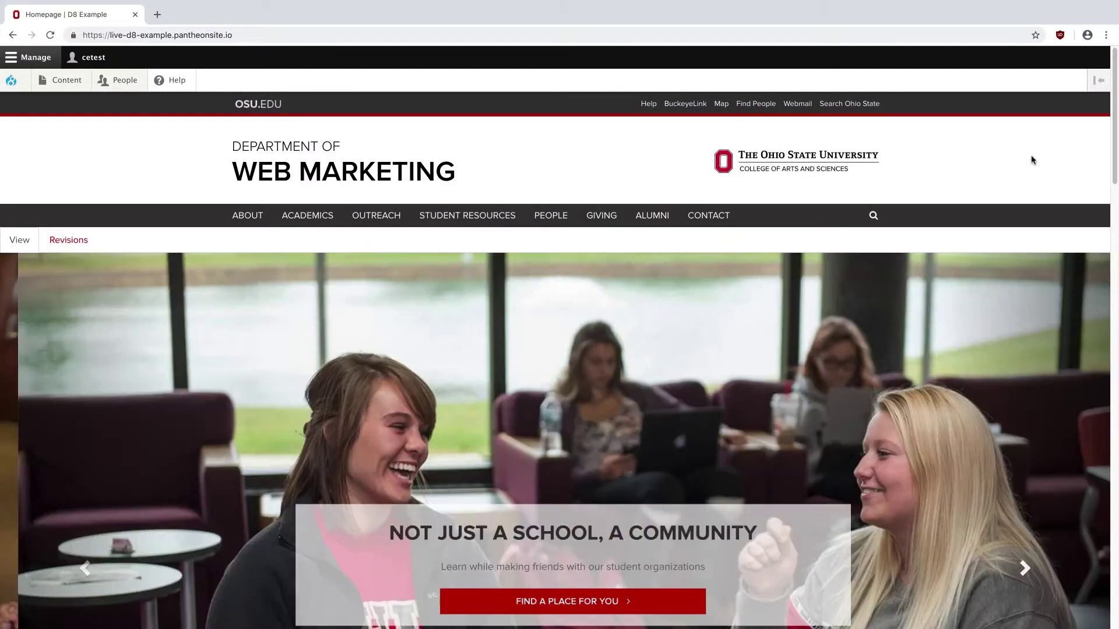
- Scroll down the Web Marketing homepage to the People Directory section
scroll(1032, 161, down, 5)
scroll(1032, 160, down, 13)
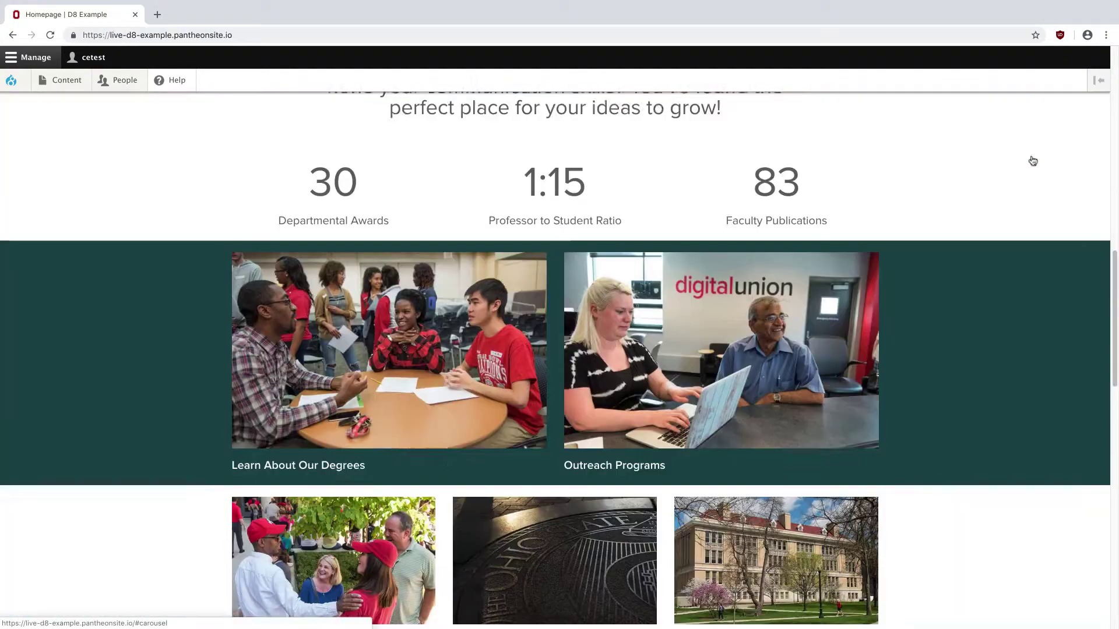
scroll(1032, 161, down, 12)
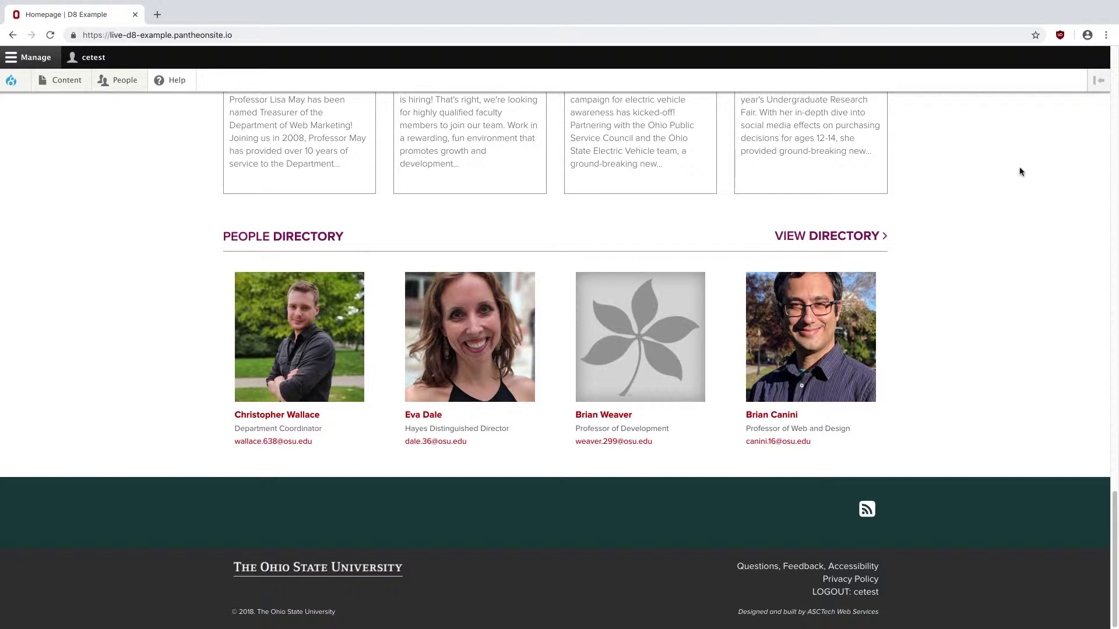
click(879, 236)
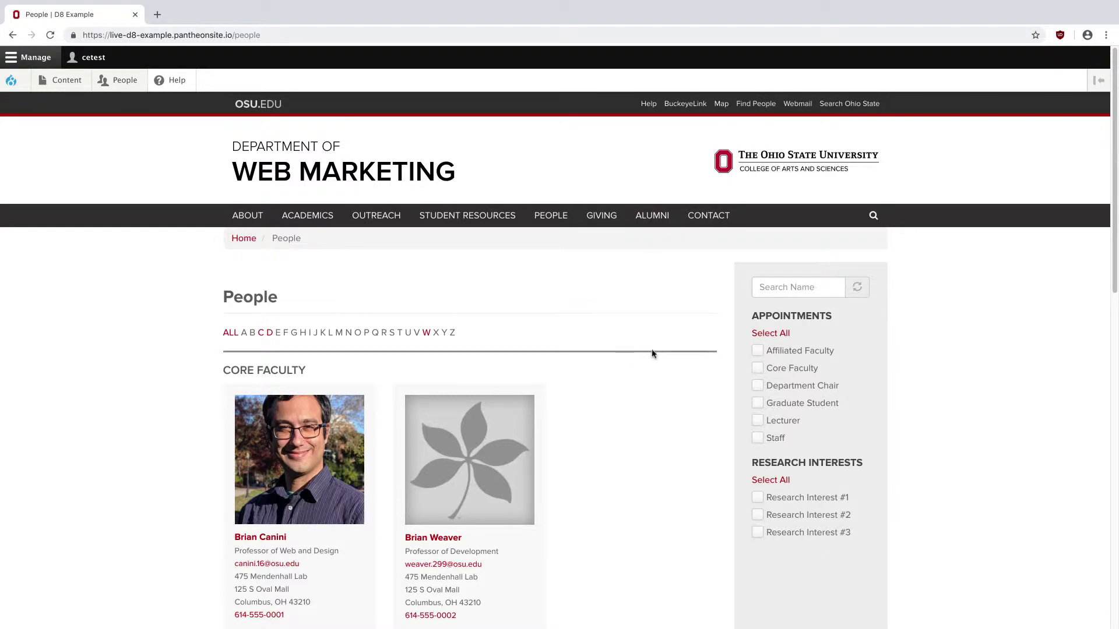
scroll(653, 354, down, 3)
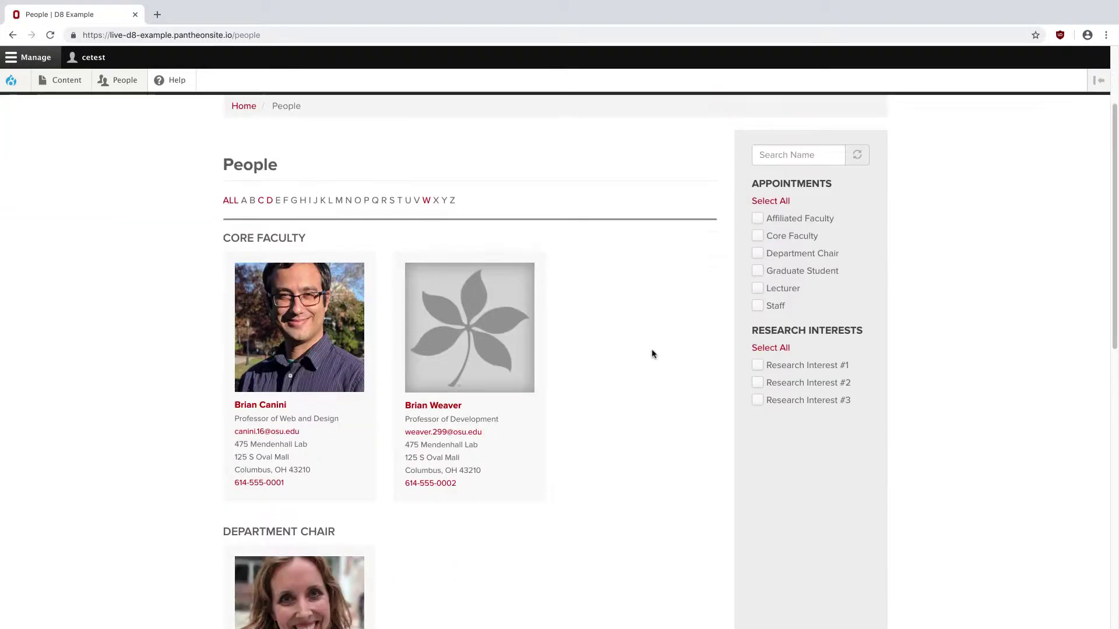
scroll(653, 353, down, 2)
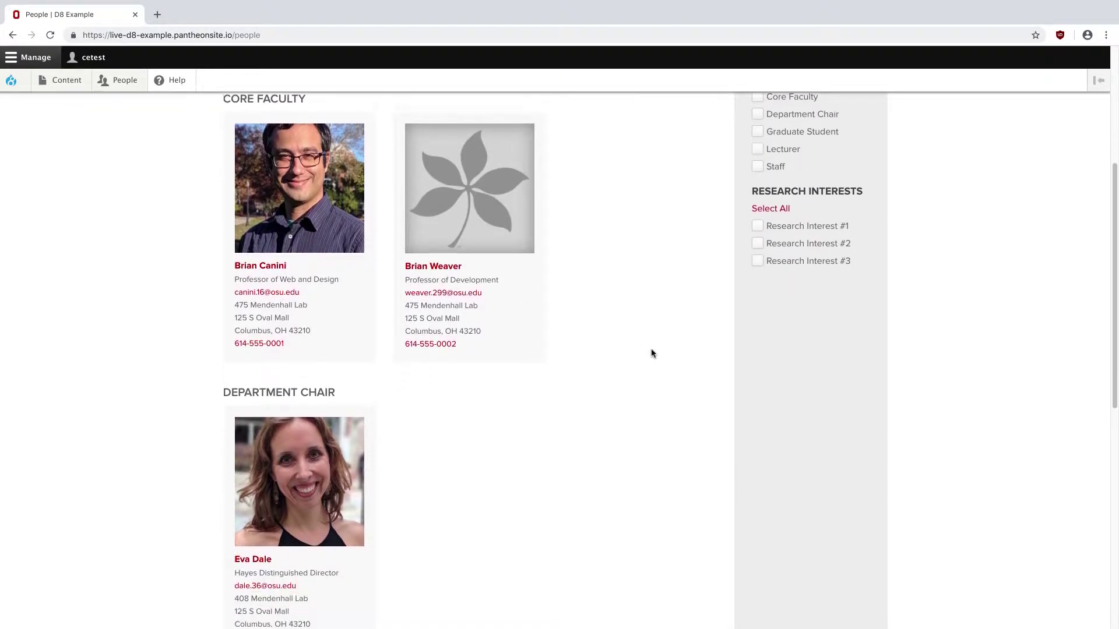
scroll(652, 353, down, 3)
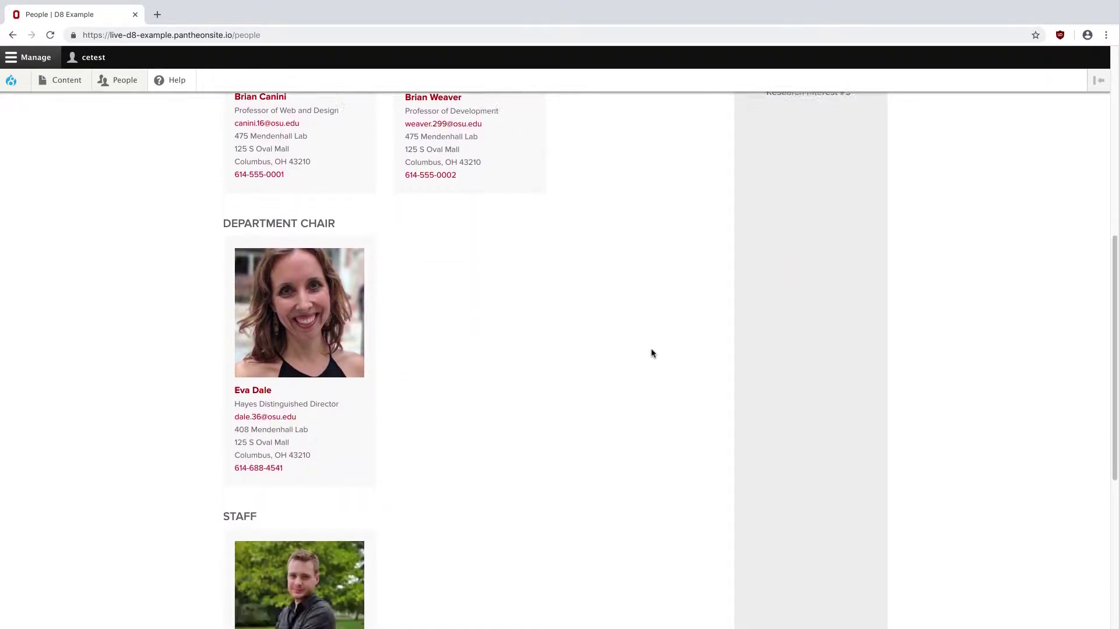
scroll(651, 353, down, 1)
scroll(652, 353, up, 10)
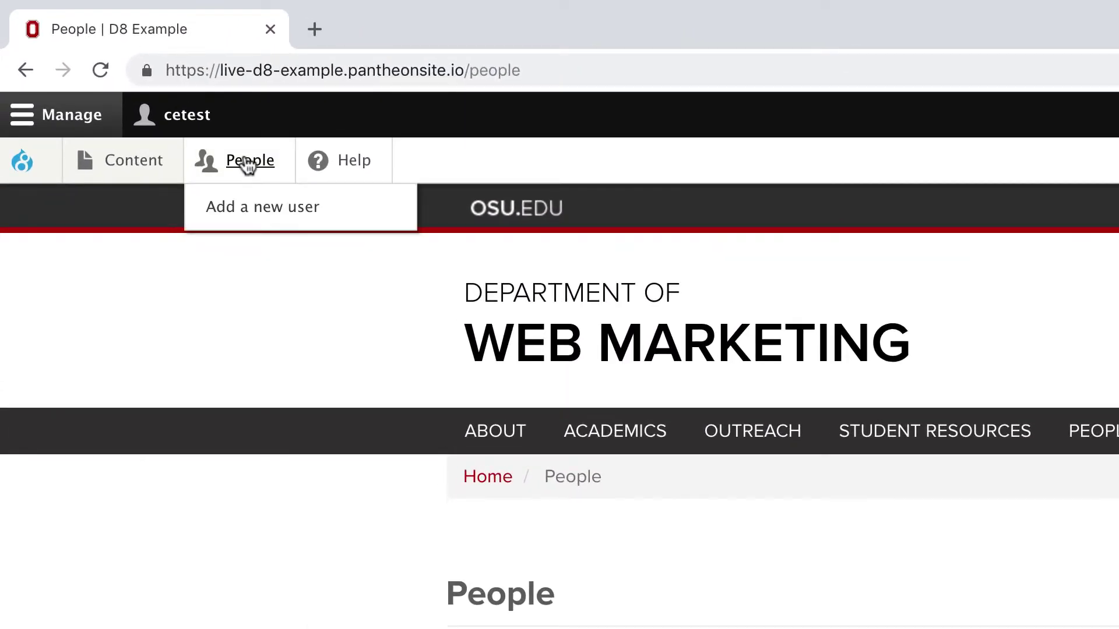
- Open a blank Add user form from the People admin page, then switch to the desktop space
click(177, 117)
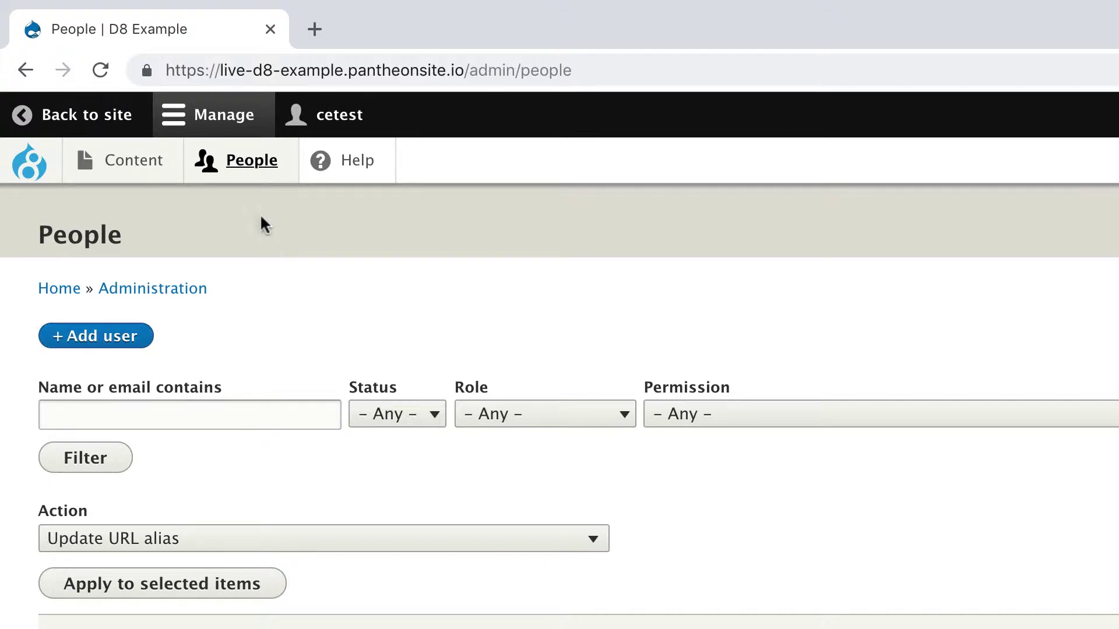
mouse_move(260, 173)
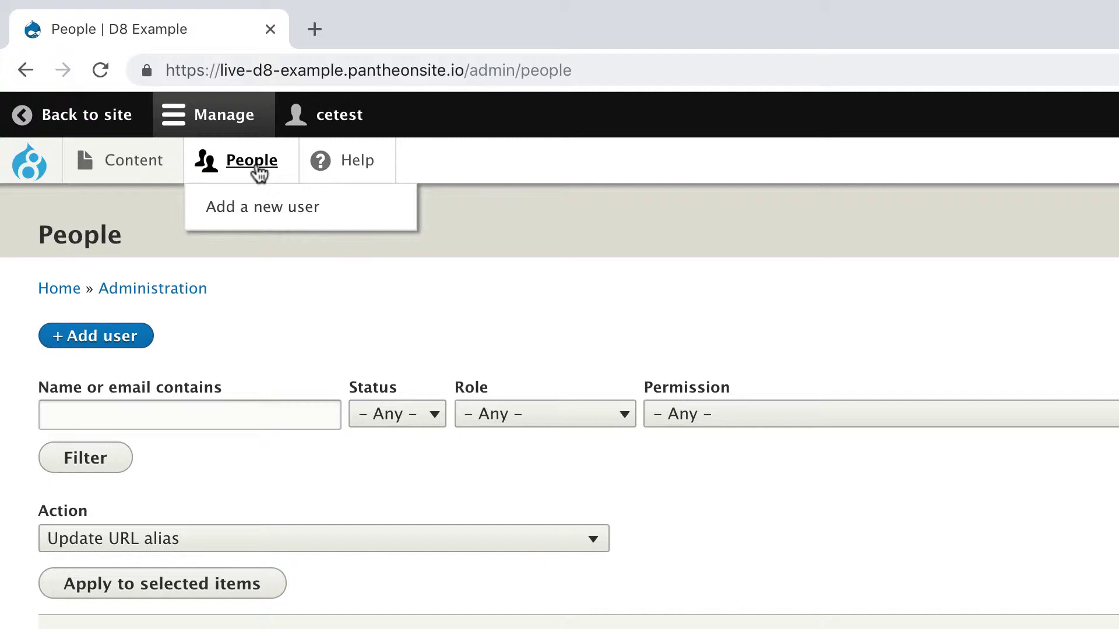
click(263, 211)
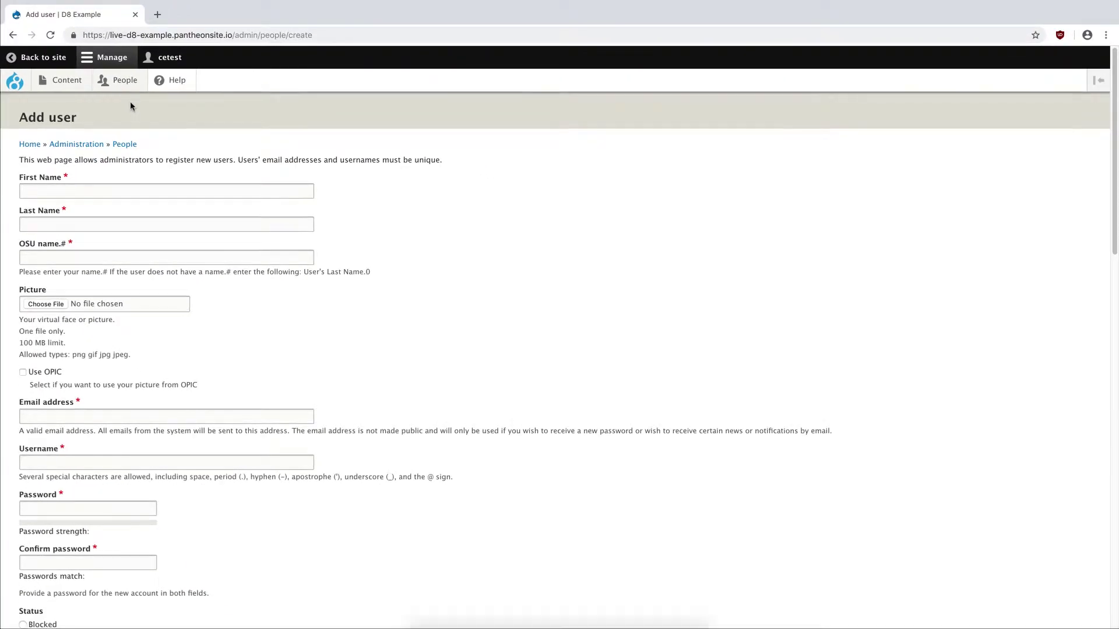
key(ctrl+Left)
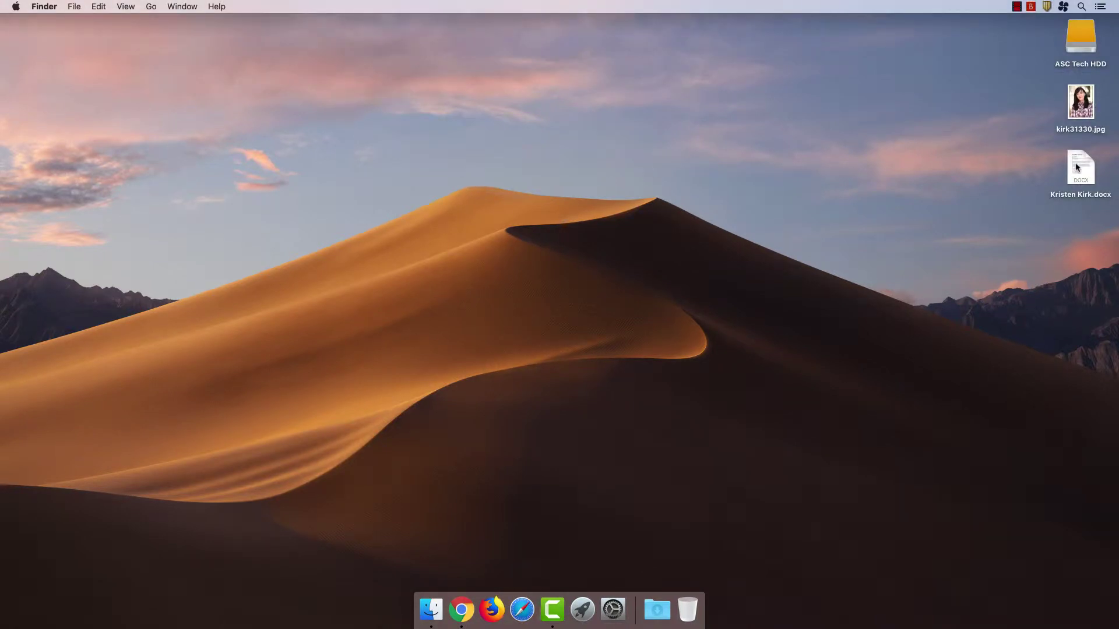
- Open the professor's profile .docx from the desktop in Word, then go back to Chrome
click(1076, 167)
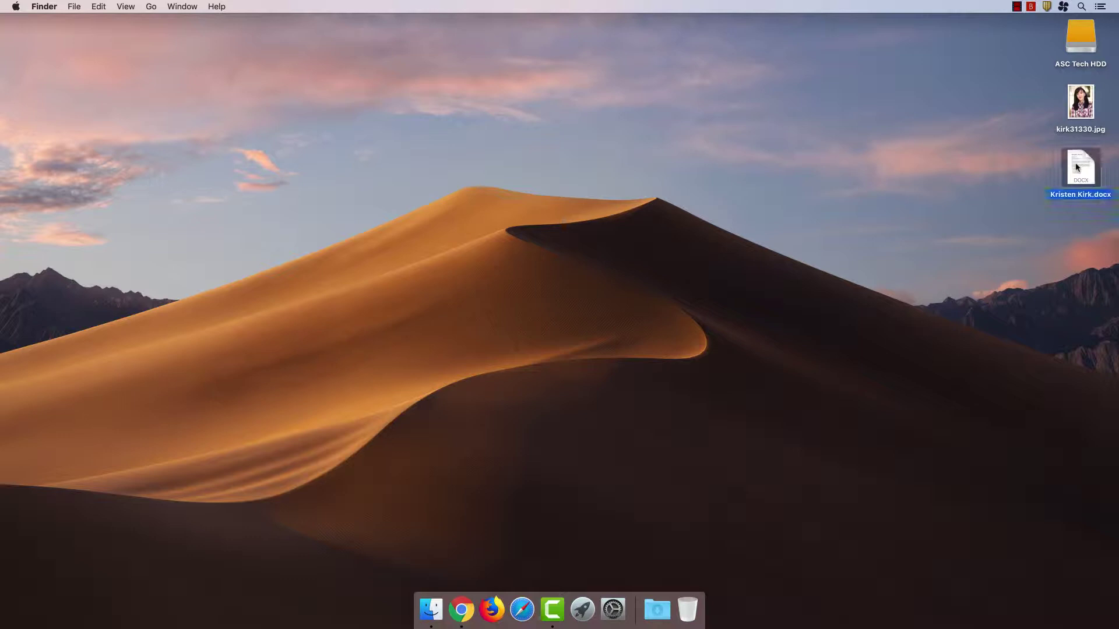
double_click(1077, 167)
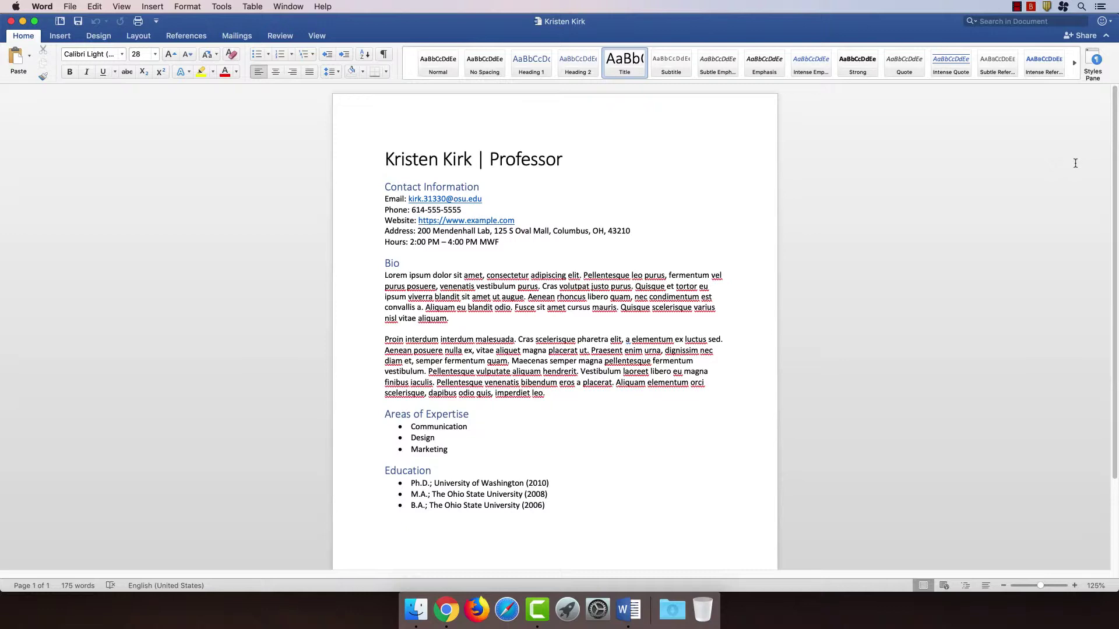
key(ctrl+Up)
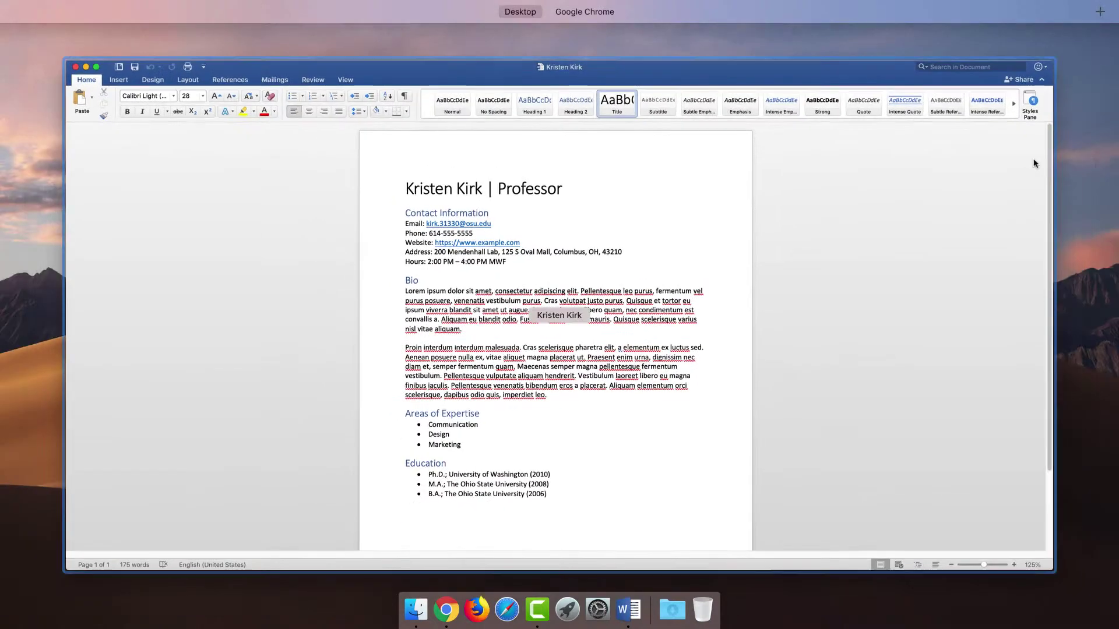
- Enter the professor's first name, last name and OSU name.# on the Add user form
key(ctrl+Right)
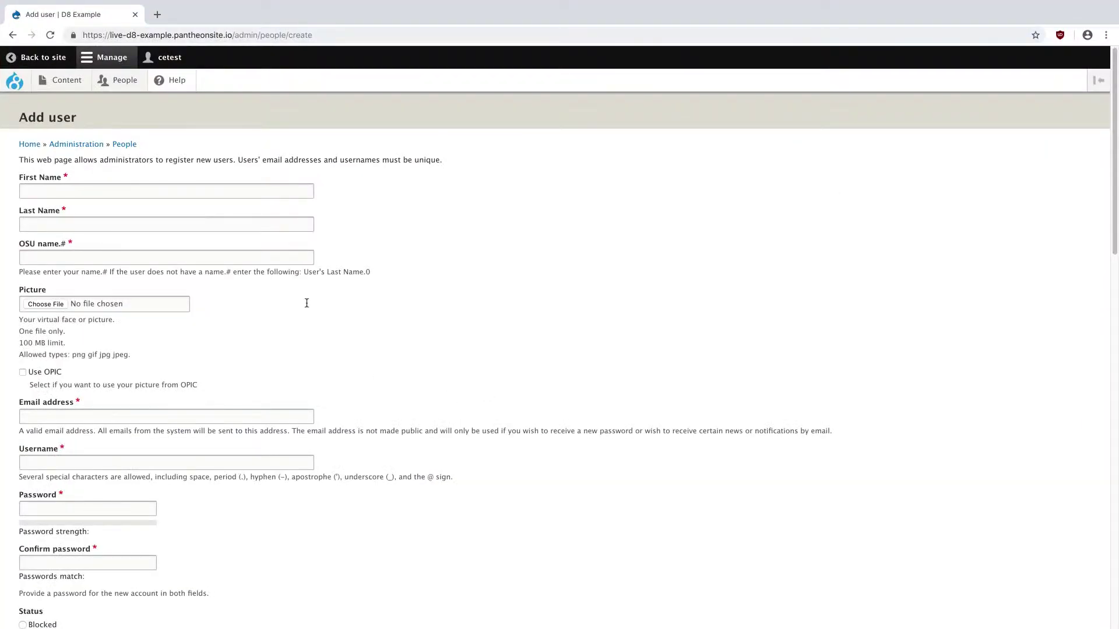
click(251, 190)
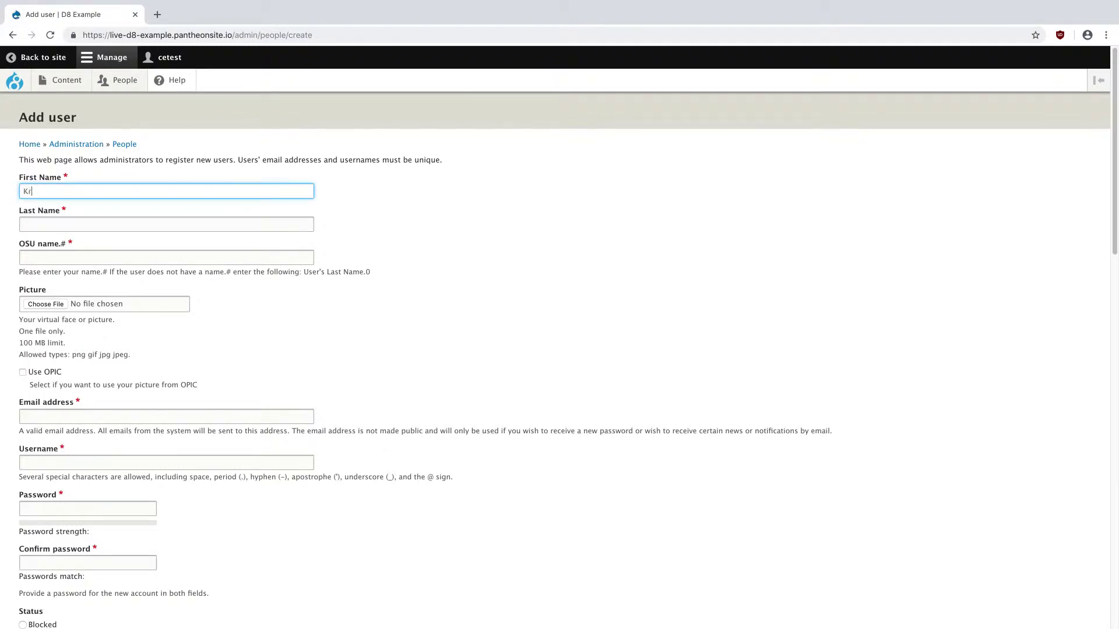
key(Tab)
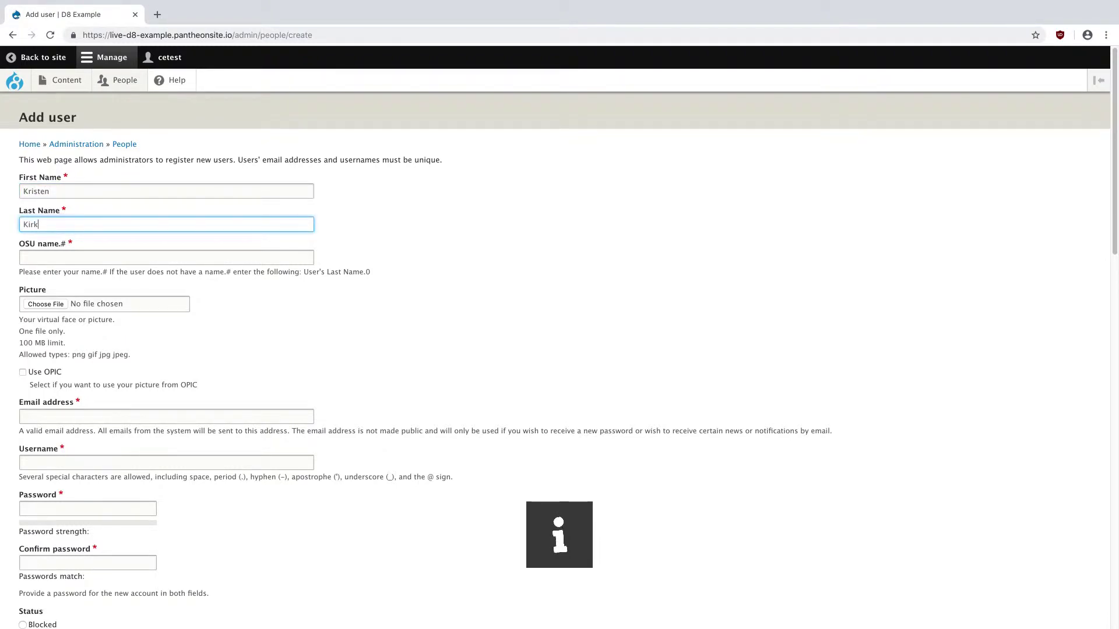
key(Tab)
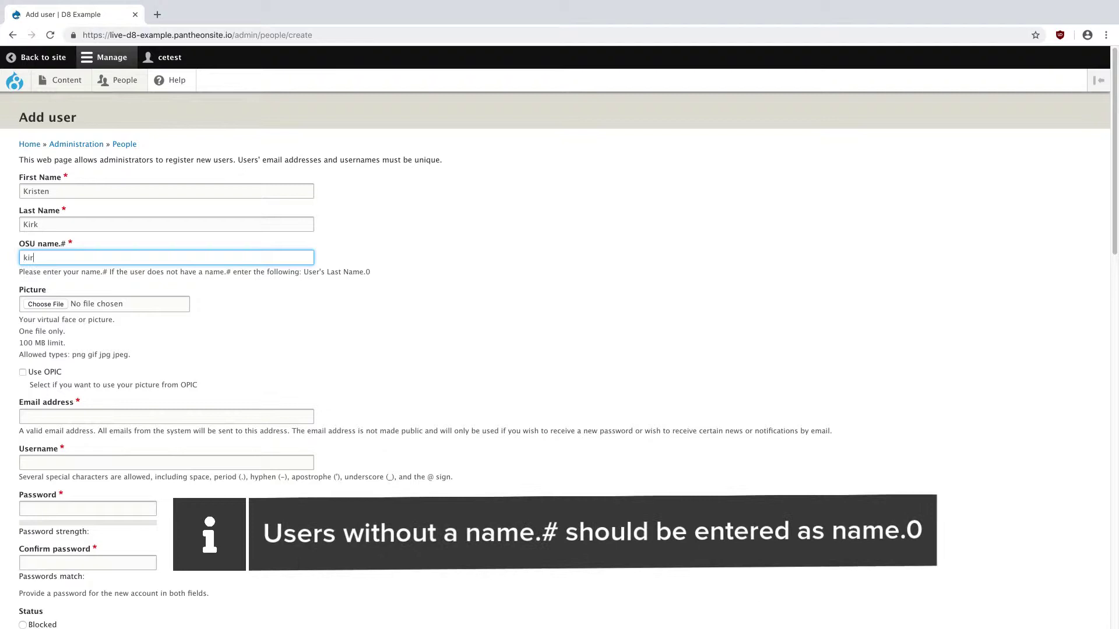
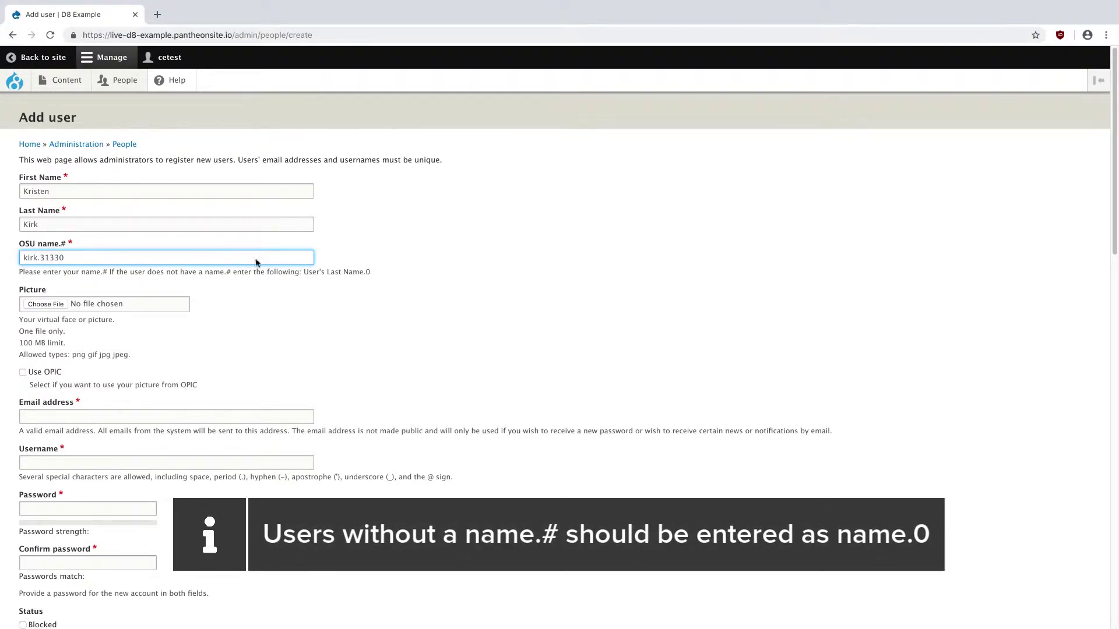
scroll(257, 292, down, 1)
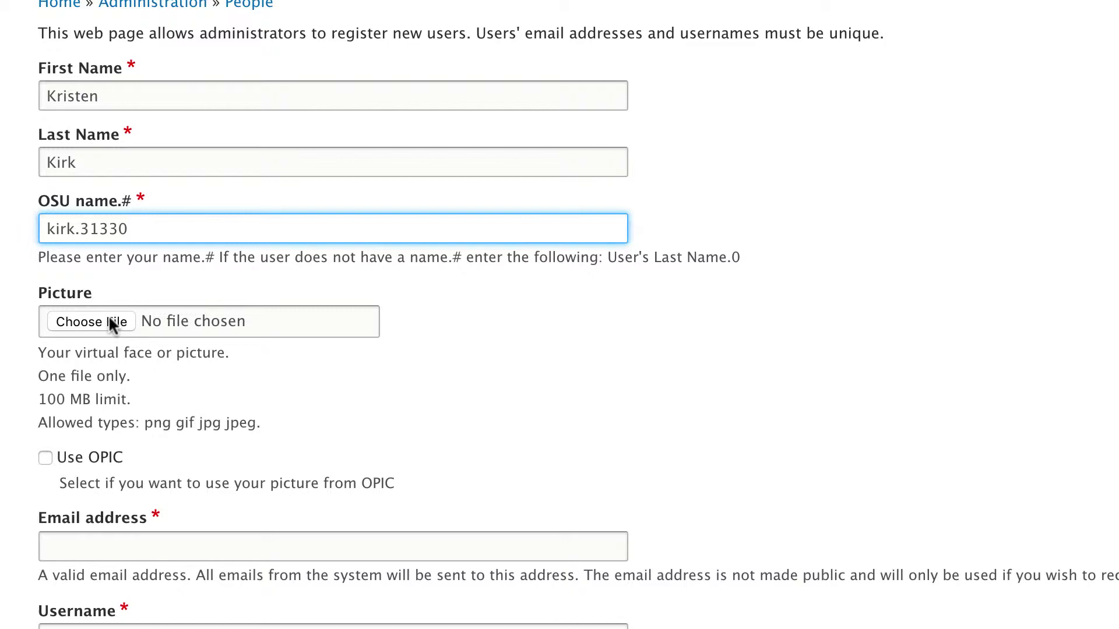
- Upload the professor's jpg photo as the user's Picture
click(91, 321)
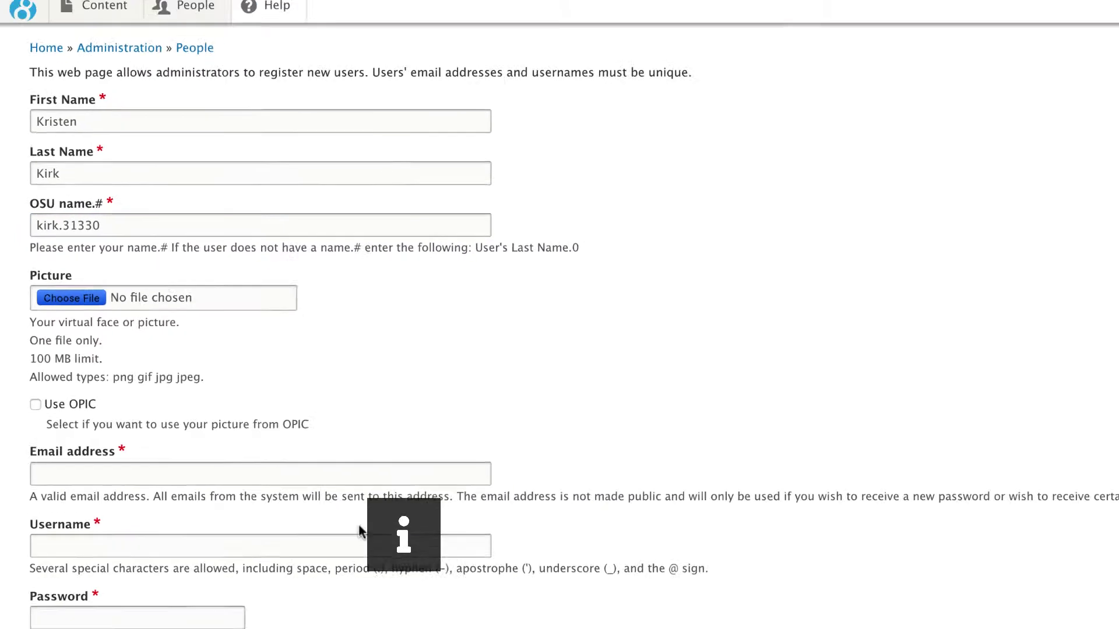
click(460, 30)
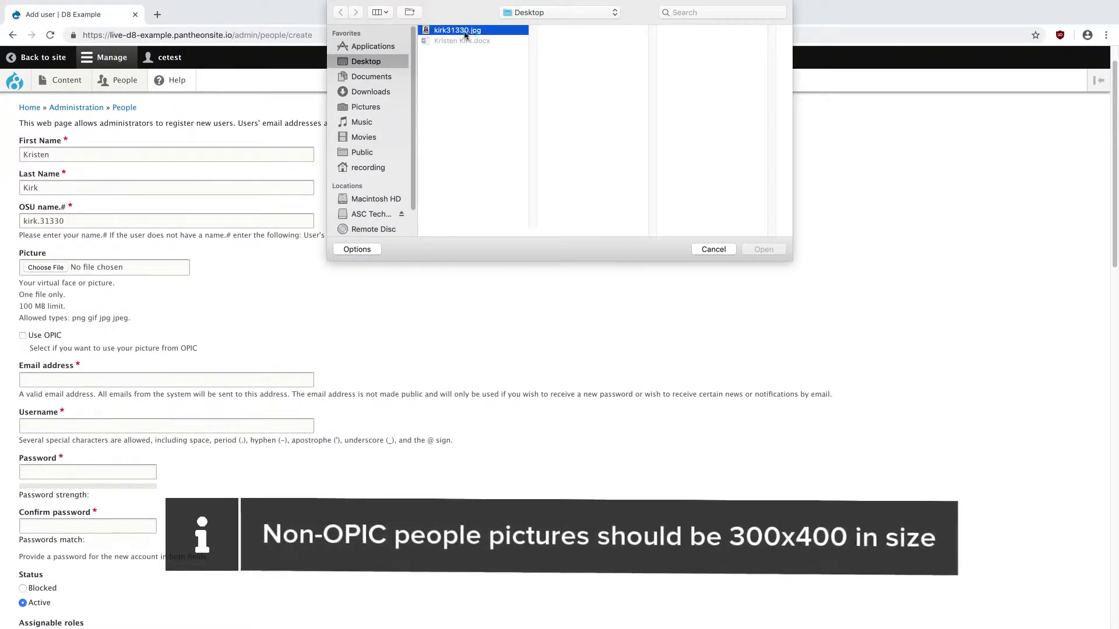
click(763, 250)
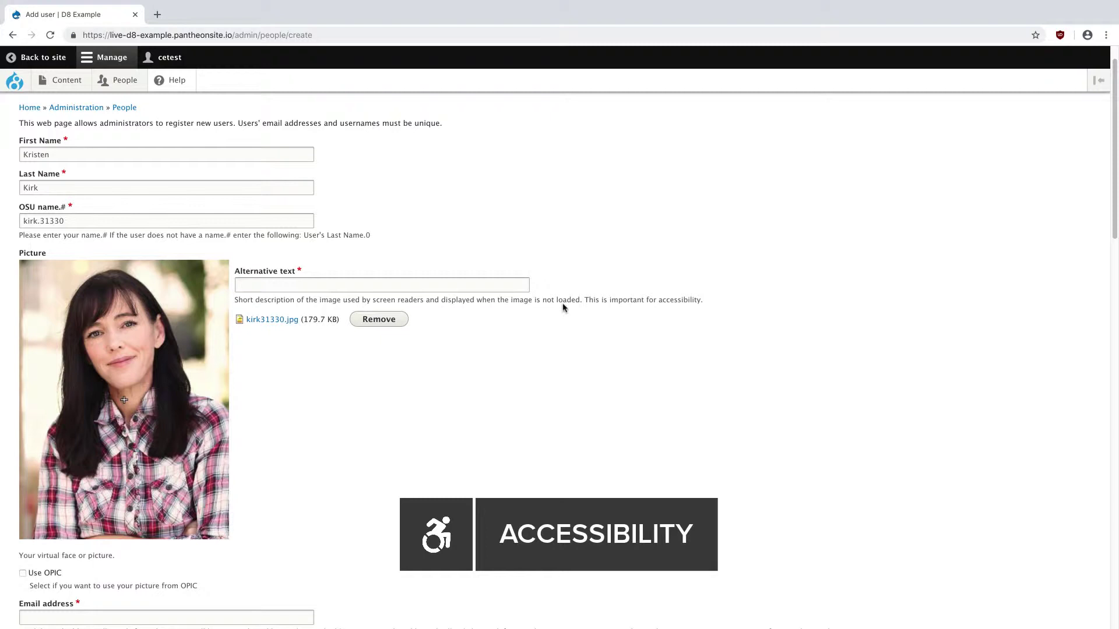
- Enter the professor's name as the picture's alternative text
click(485, 279)
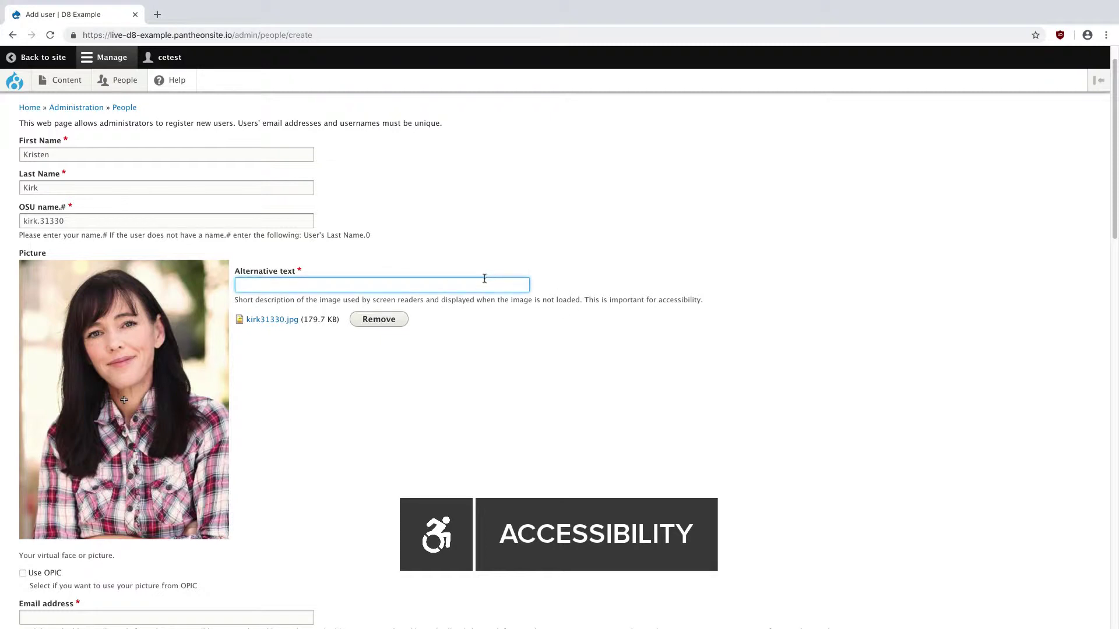
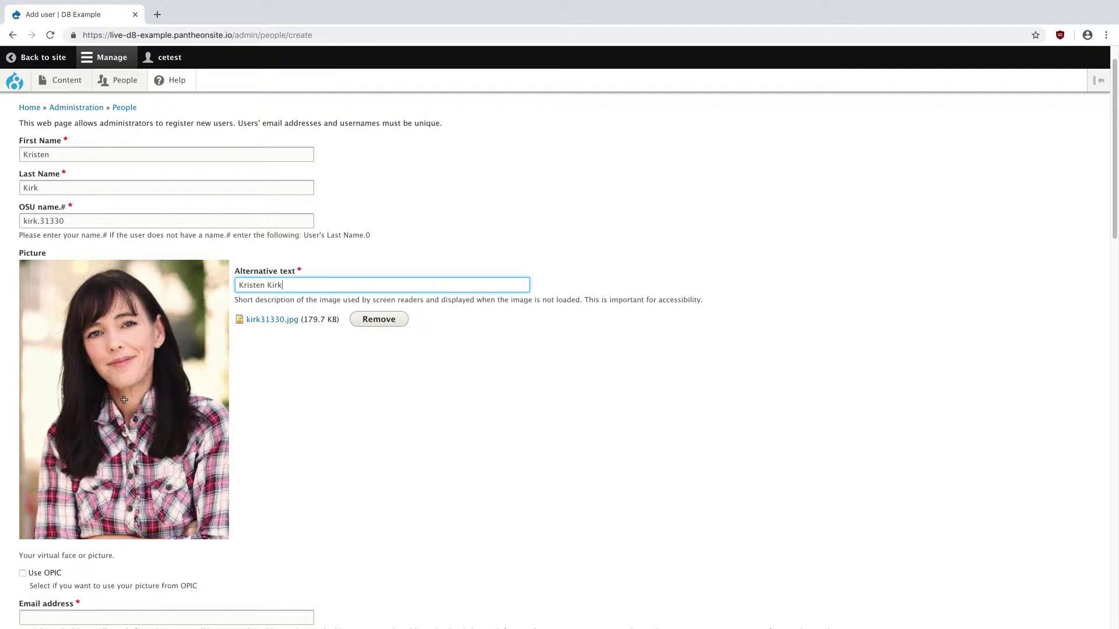
scroll(482, 288, down, 7)
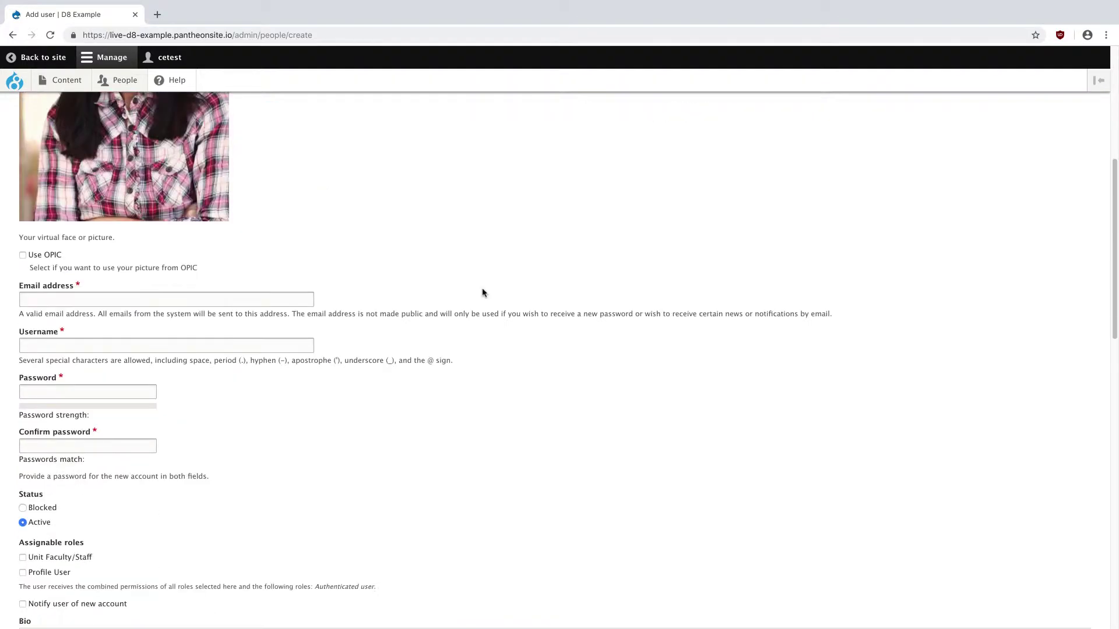
- Fill the Email address field with the professor's OSU e-mail address
click(269, 237)
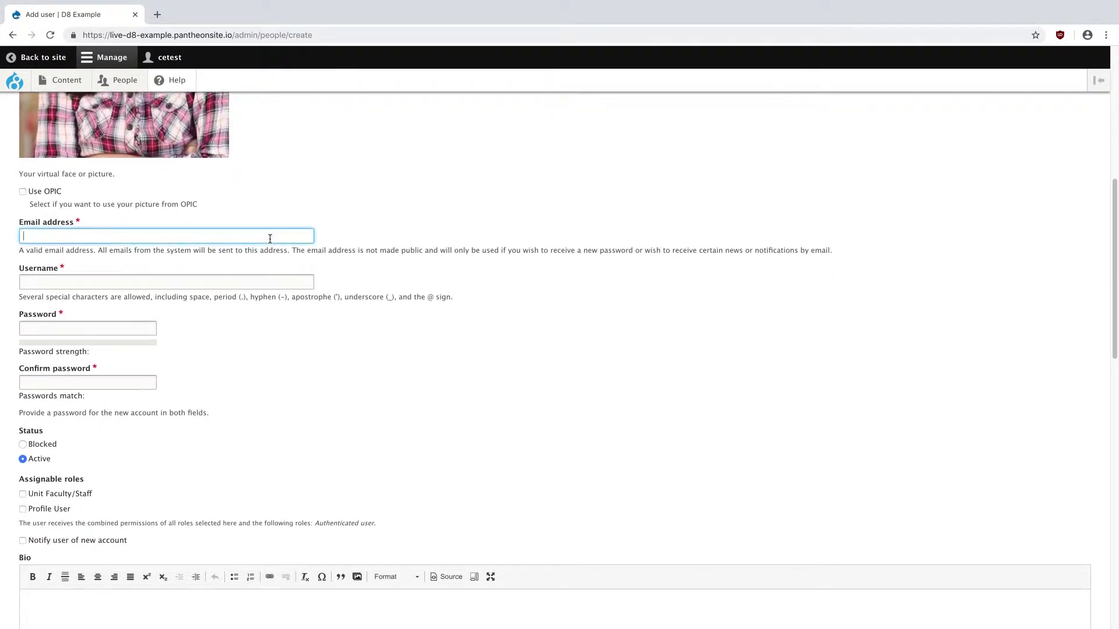
click(410, 177)
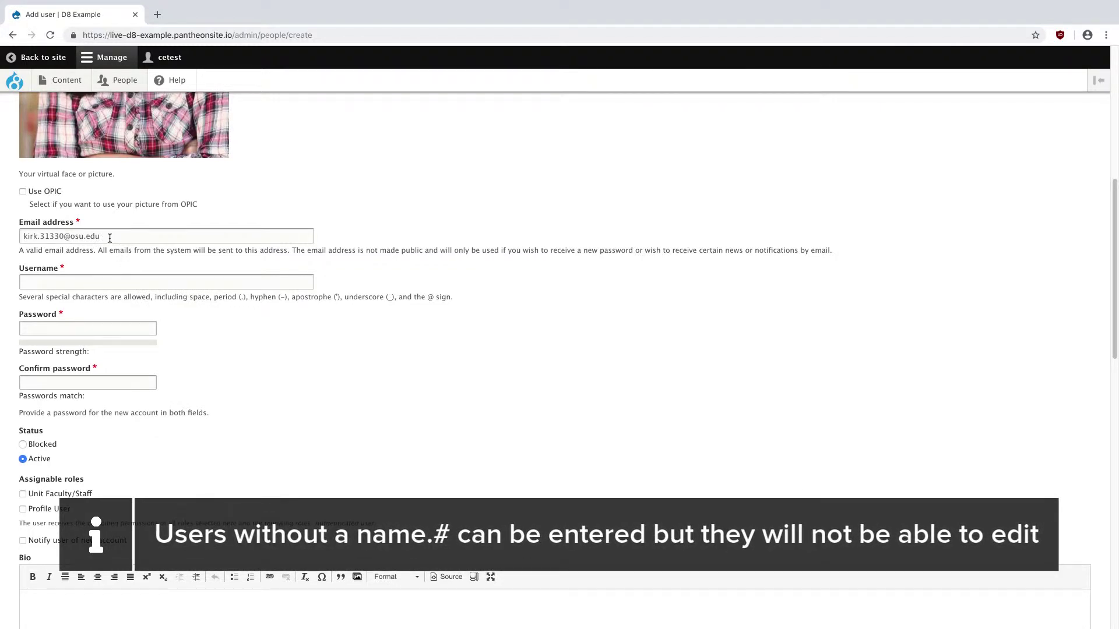
- Set the Username to the professor's OSU e-mail address
click(90, 284)
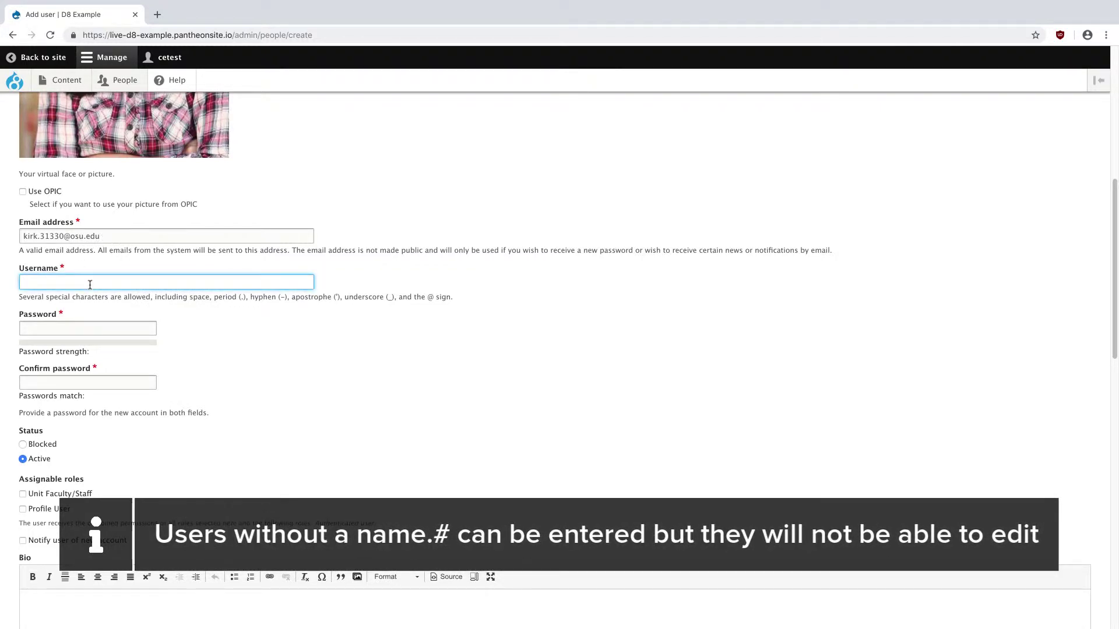
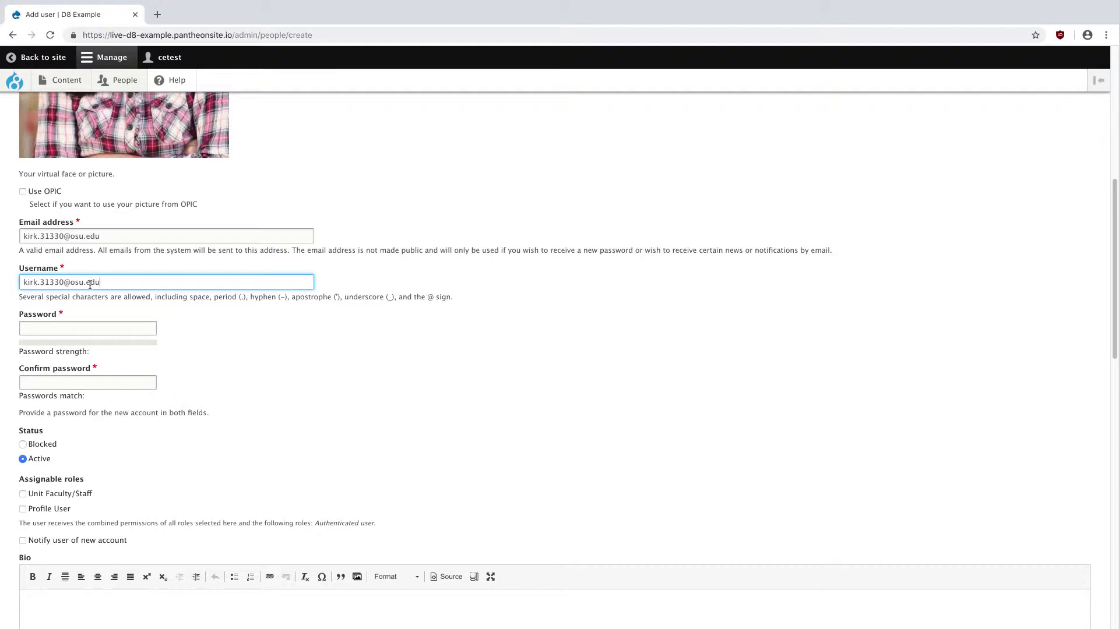
scroll(66, 341, down, 3)
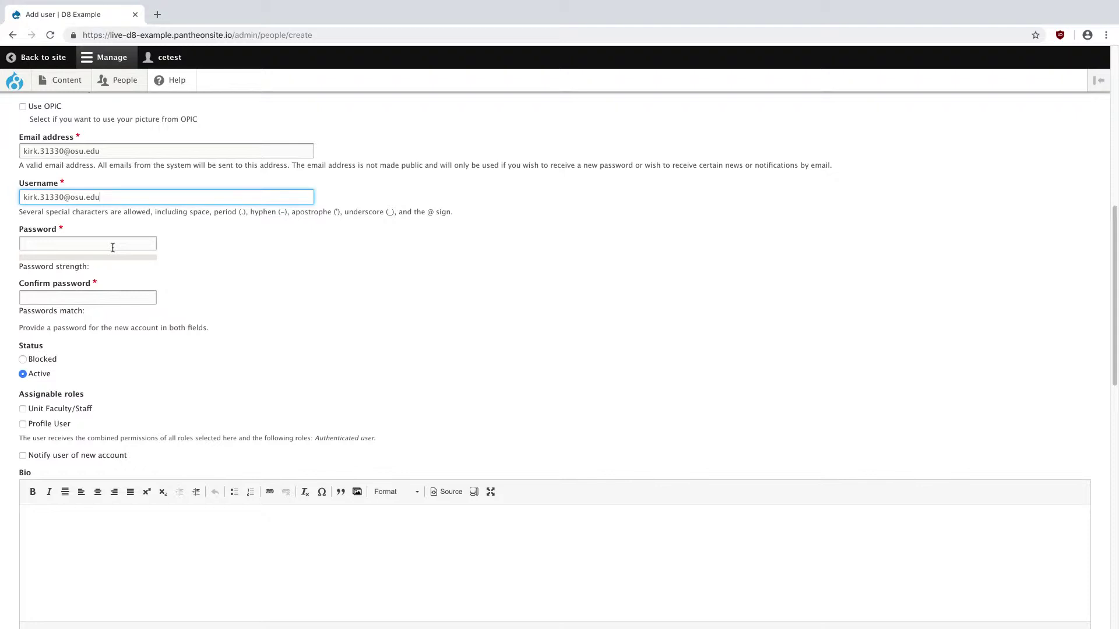
- Generate a random string in a scratch tab and paste it into both Password and Confirm password
click(157, 14)
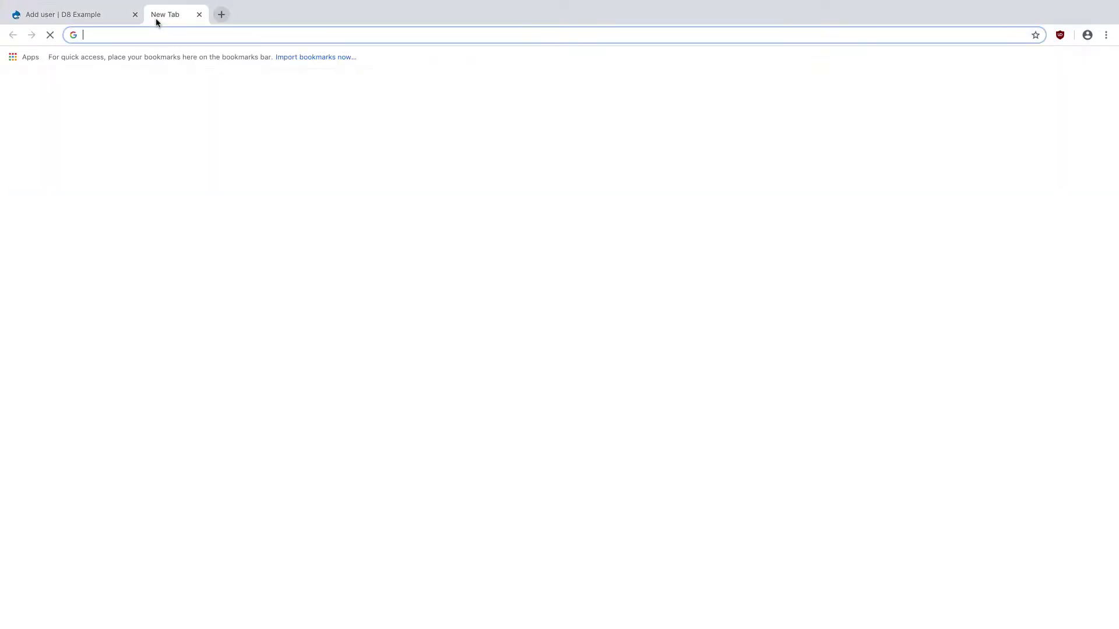
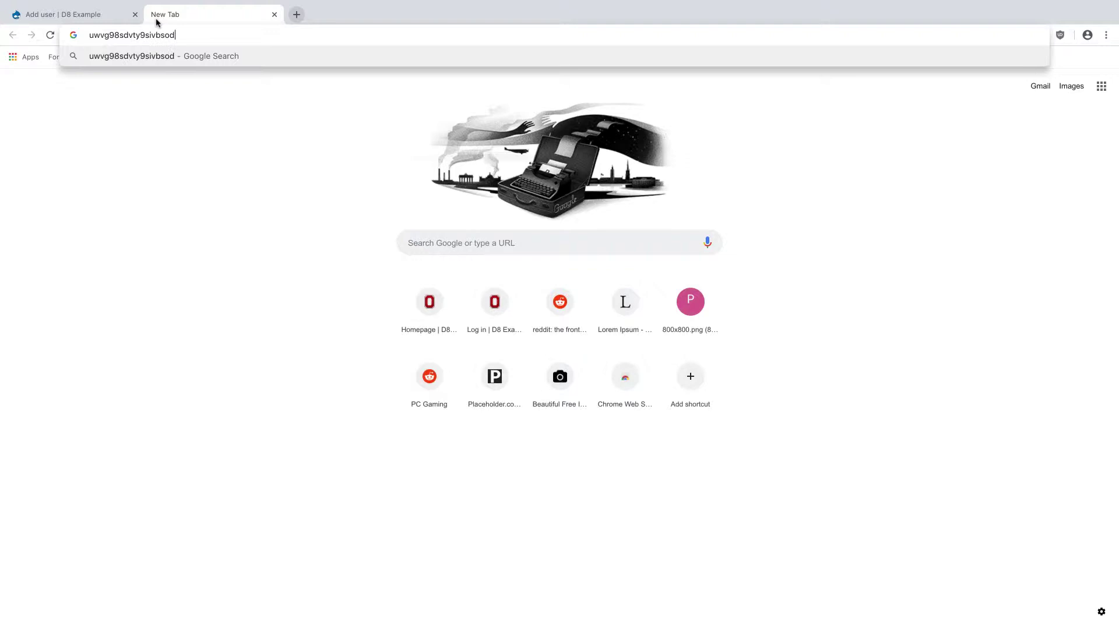
key(super+a)
key(super+c)
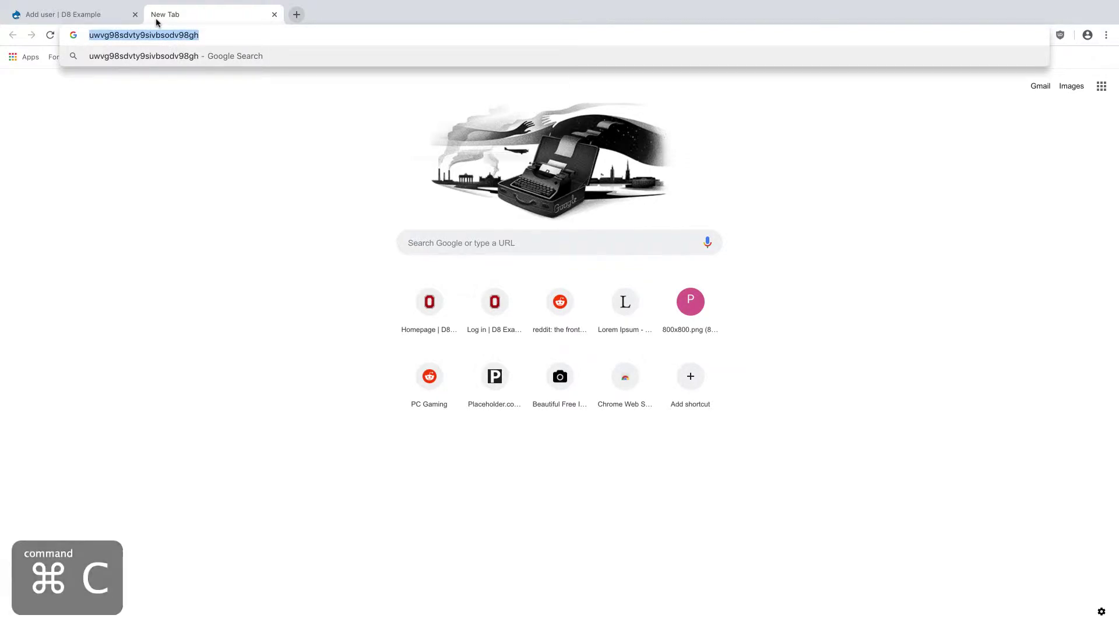
click(76, 14)
click(149, 245)
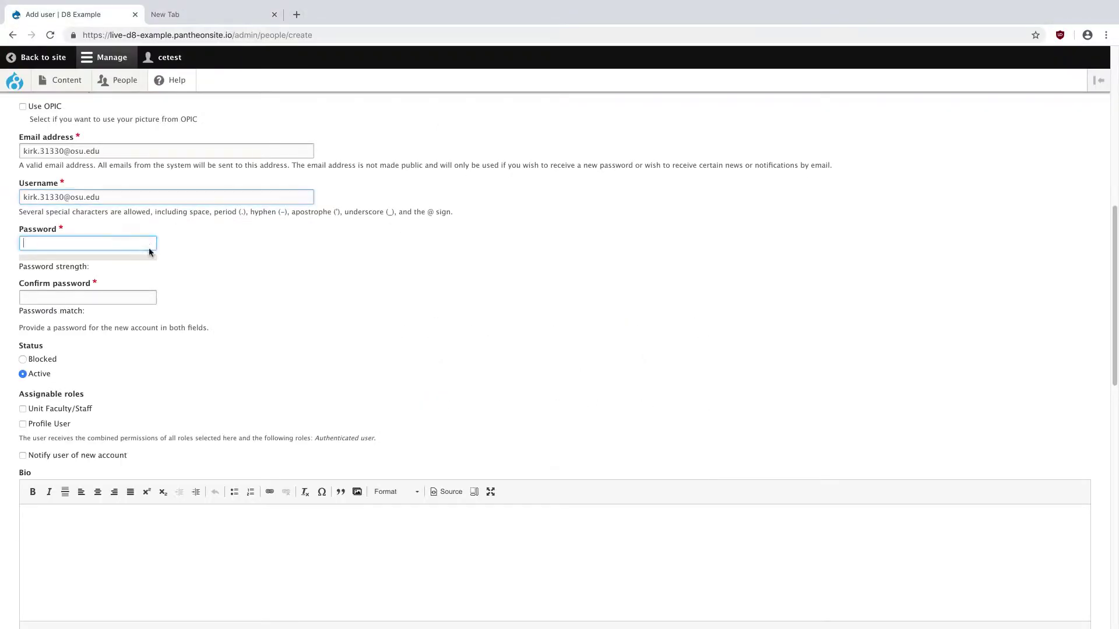
key(super+v)
click(138, 297)
key(super+v)
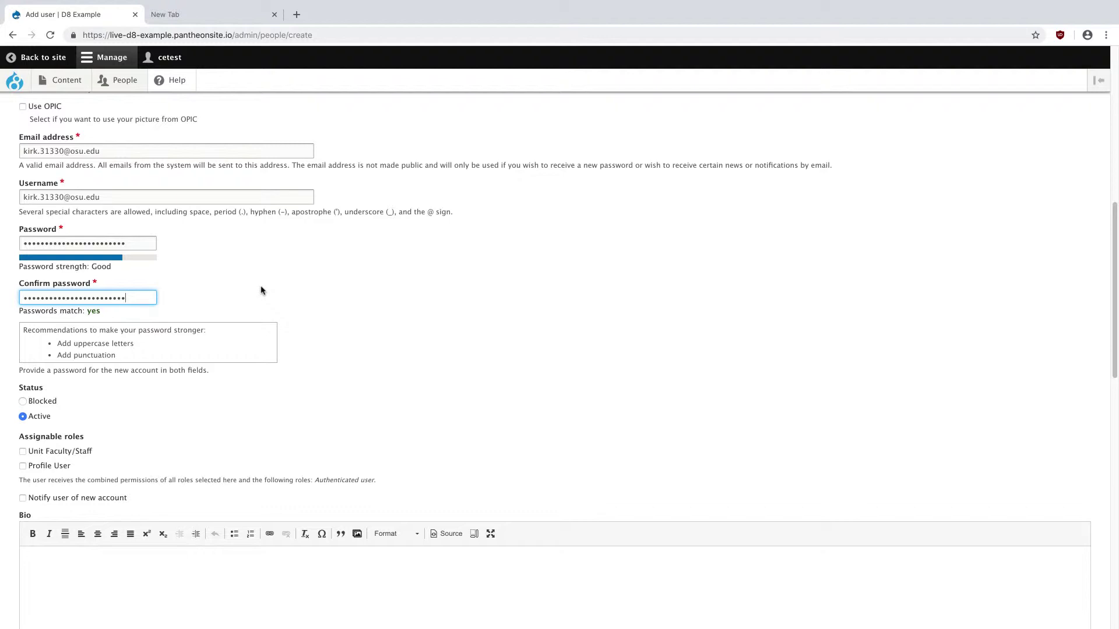
- Tick the Unit Faculty/Staff and Profile User roles, leaving the account status Active
click(282, 295)
scroll(282, 295, down, 4)
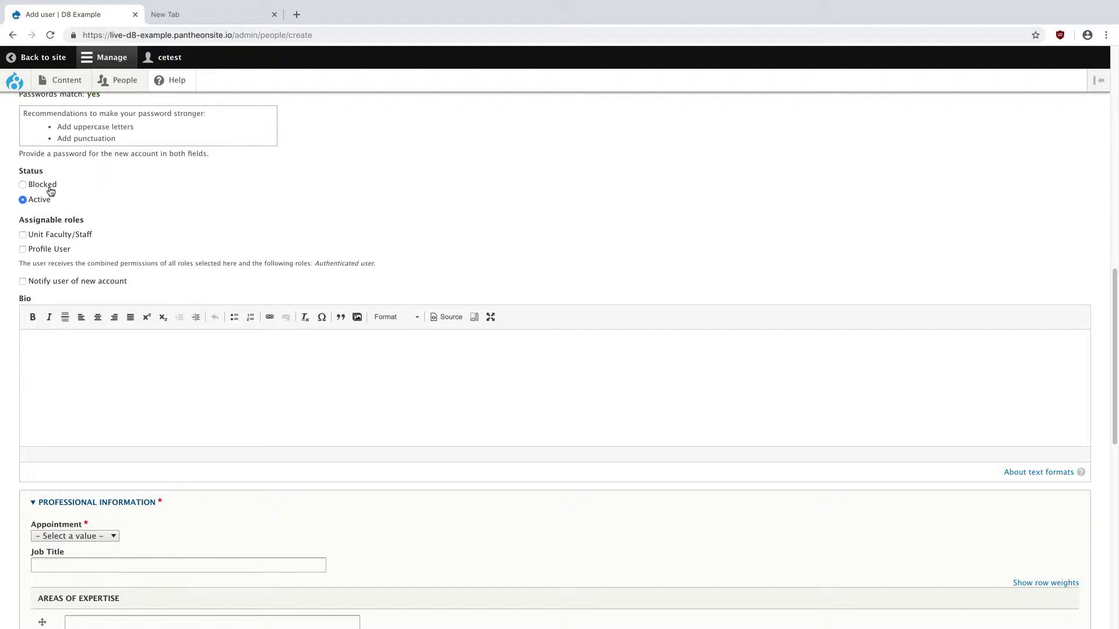
scroll(87, 226, down, 1)
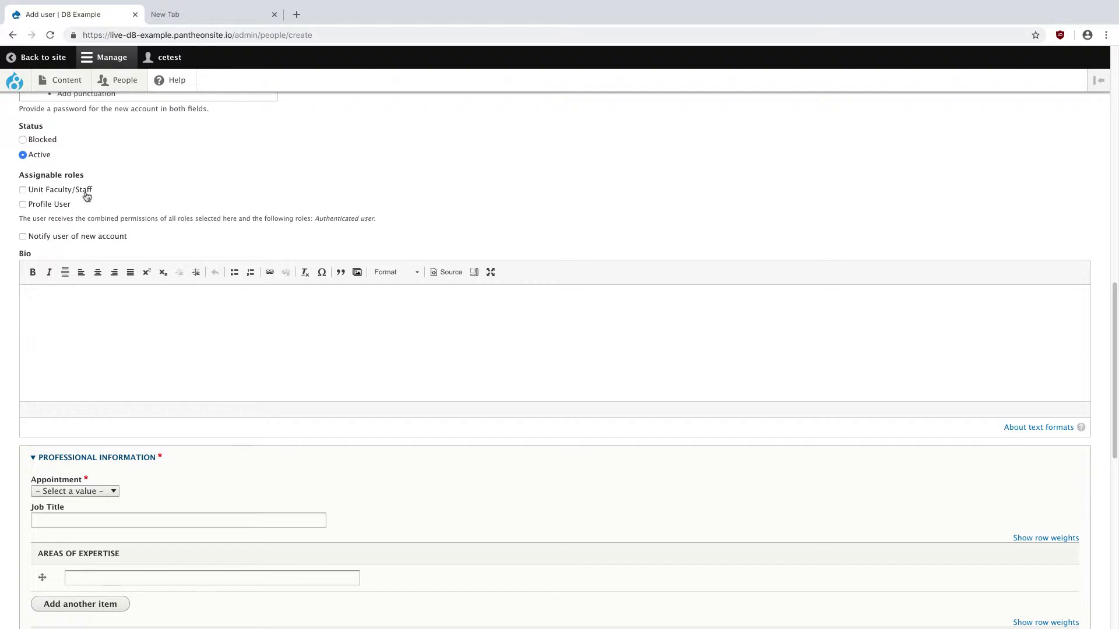
click(86, 196)
click(62, 208)
scroll(63, 208, down, 1)
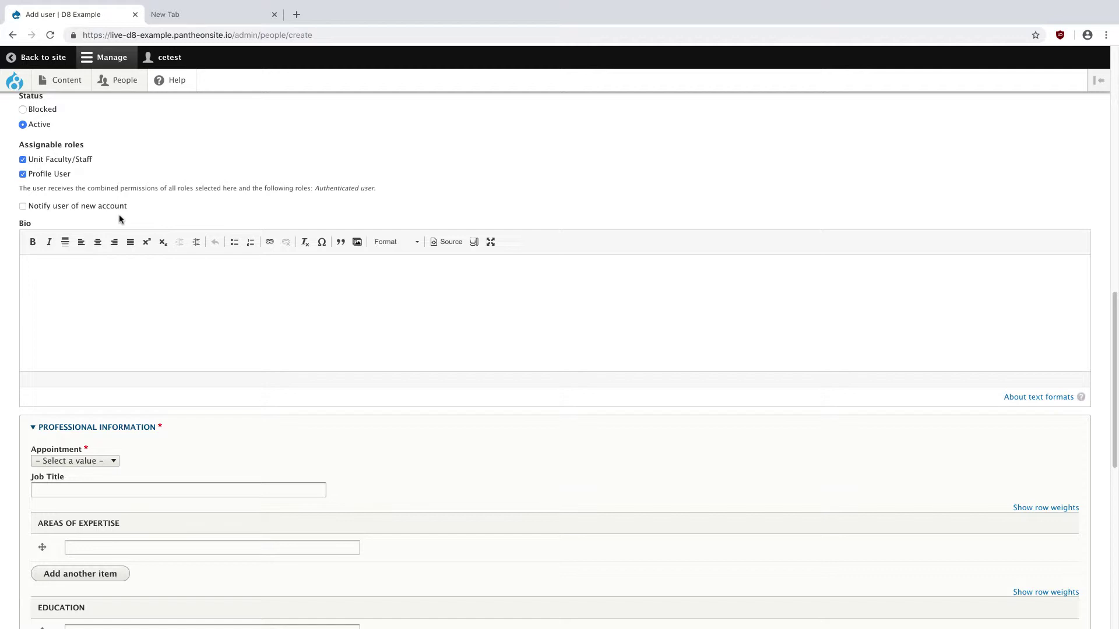
scroll(130, 227, down, 5)
- Copy the two Lorem ipsum Bio paragraphs from the Word profile
scroll(128, 227, up, 2)
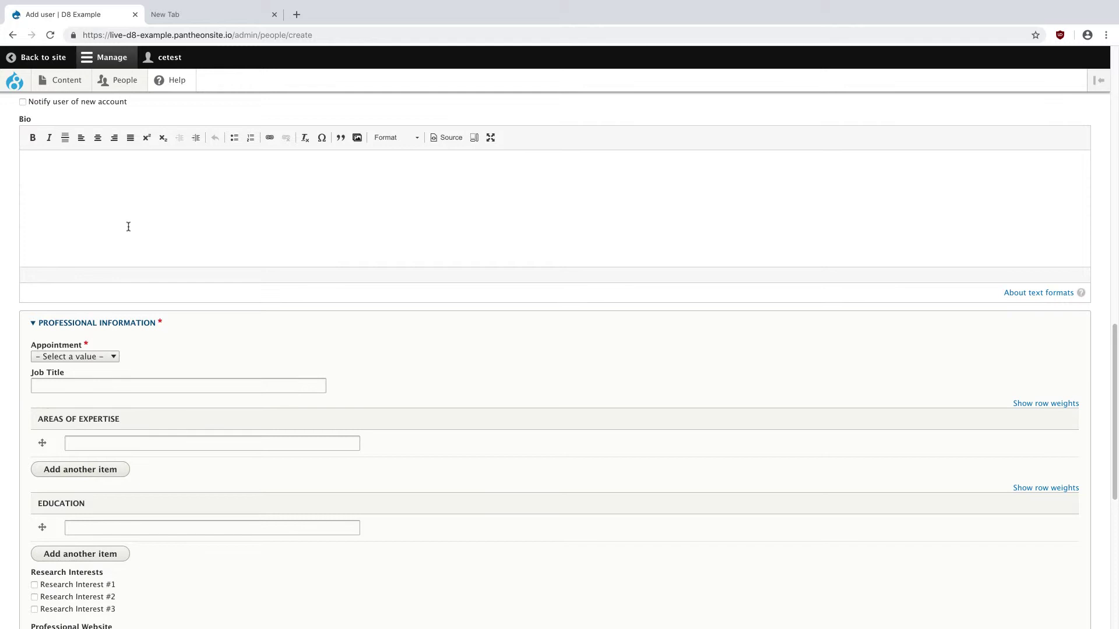
key(ctrl+Up)
click(701, 355)
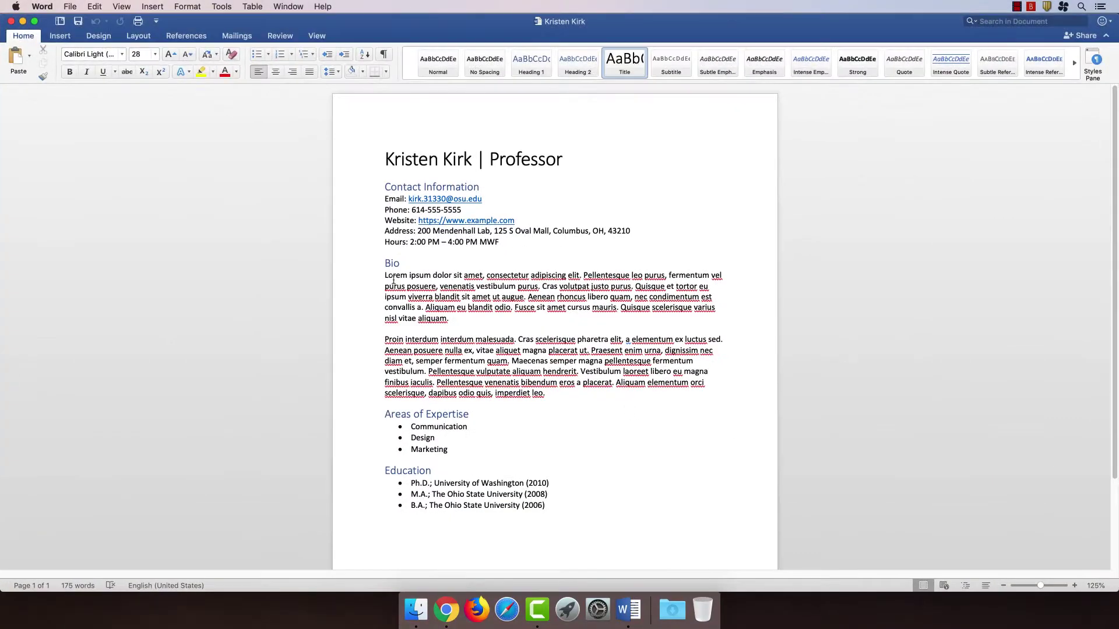
drag(384, 275, 562, 390)
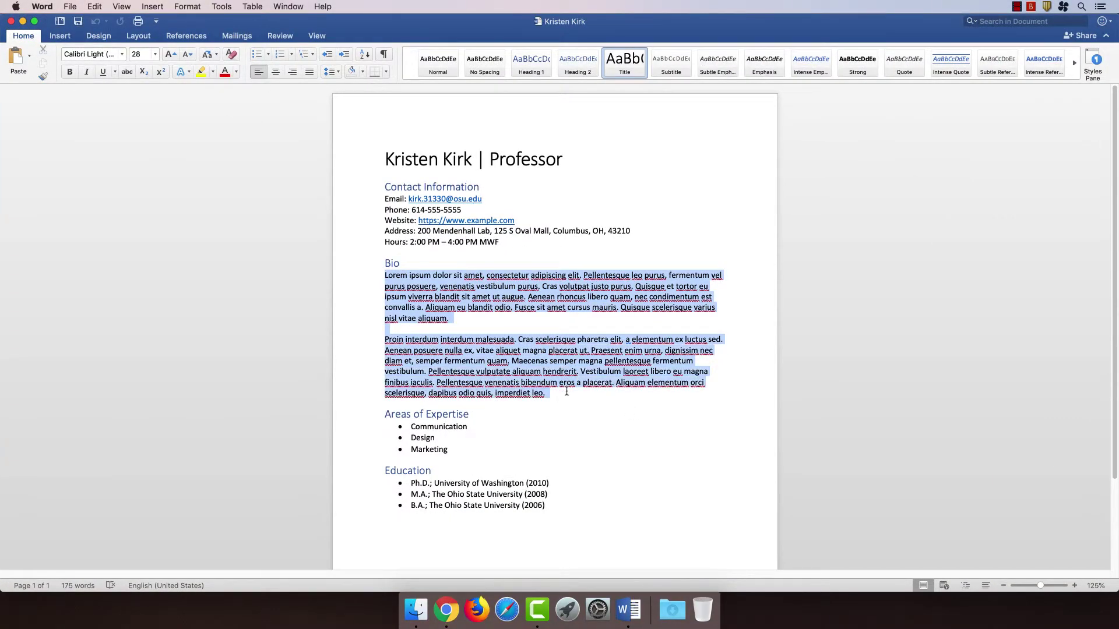
key(cmd+c)
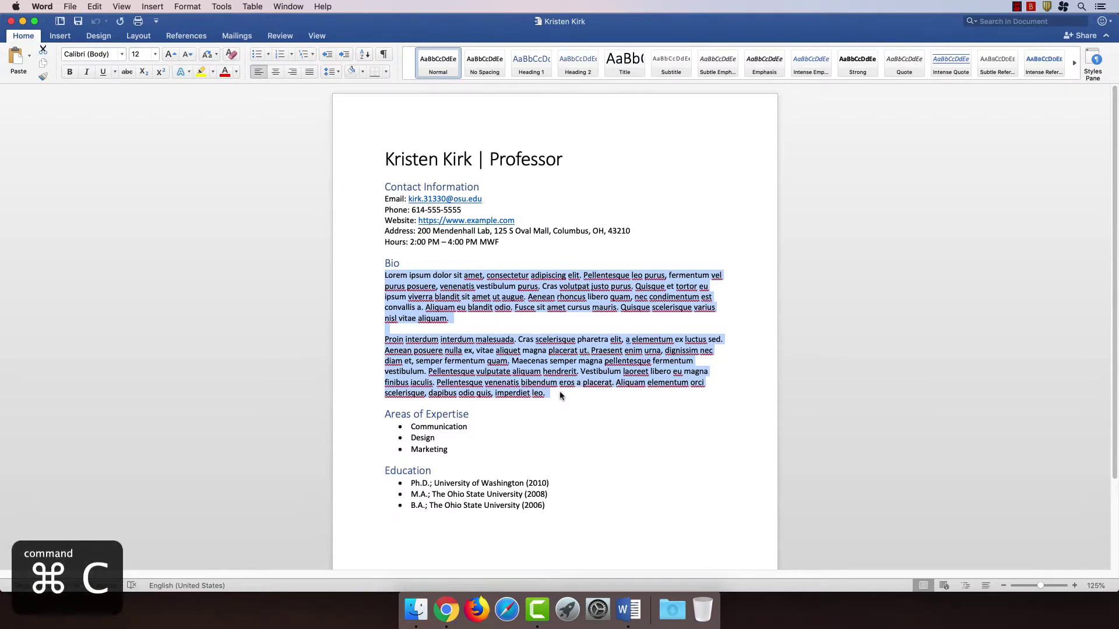
- Paste them into the Bio editor with Word formatting cleaned and the blank paragraph removed
key(ctrl+Up)
click(570, 41)
click(407, 194)
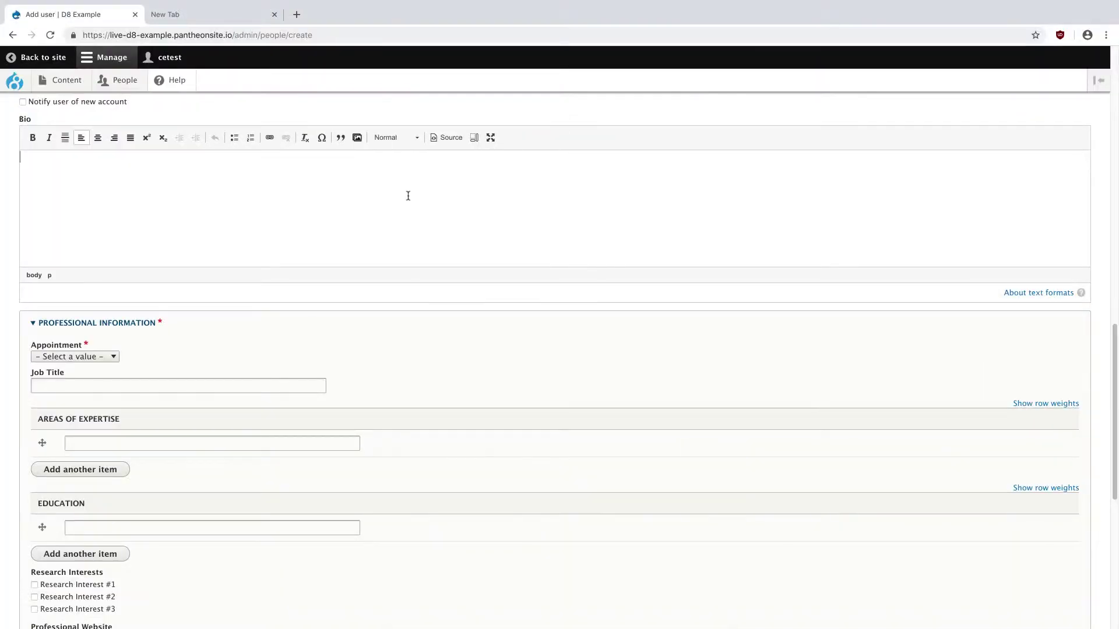
key(cmd+v)
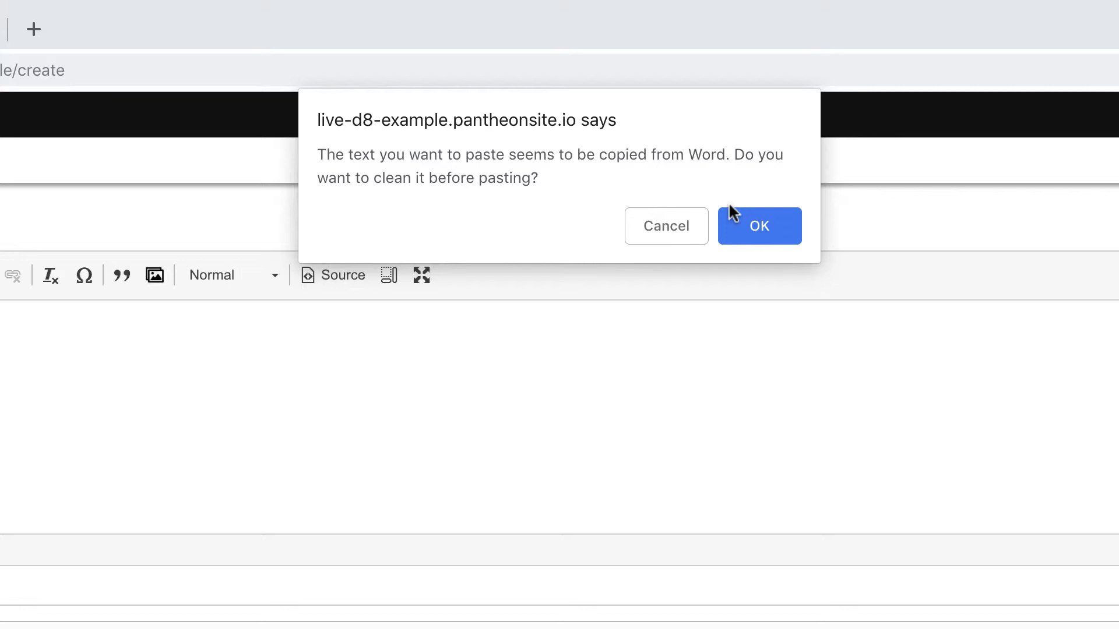
click(756, 229)
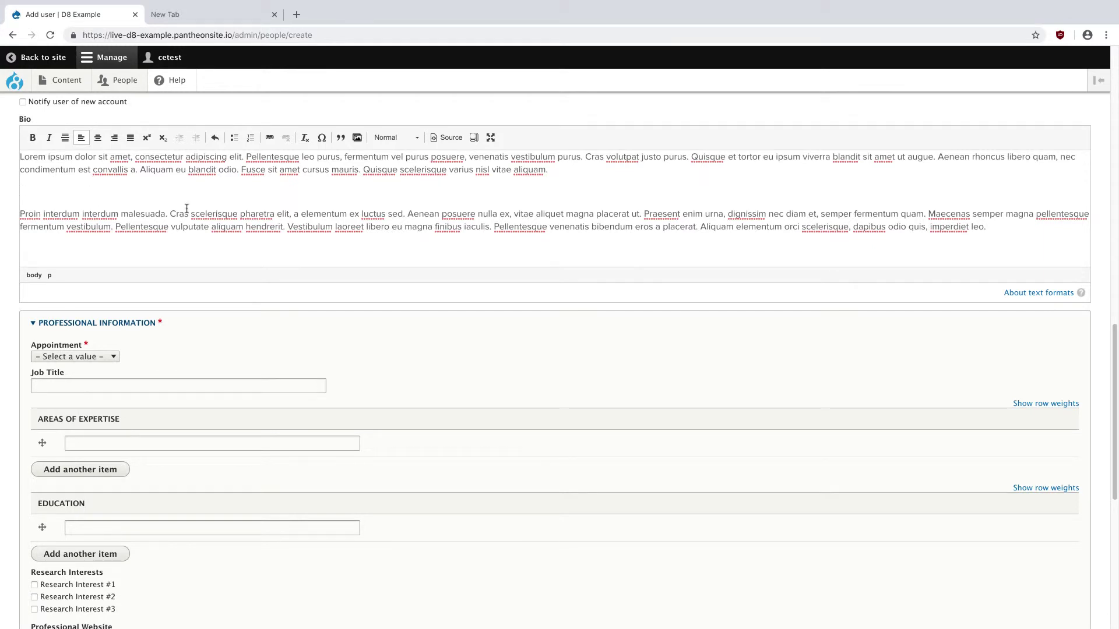
key(BackSpace)
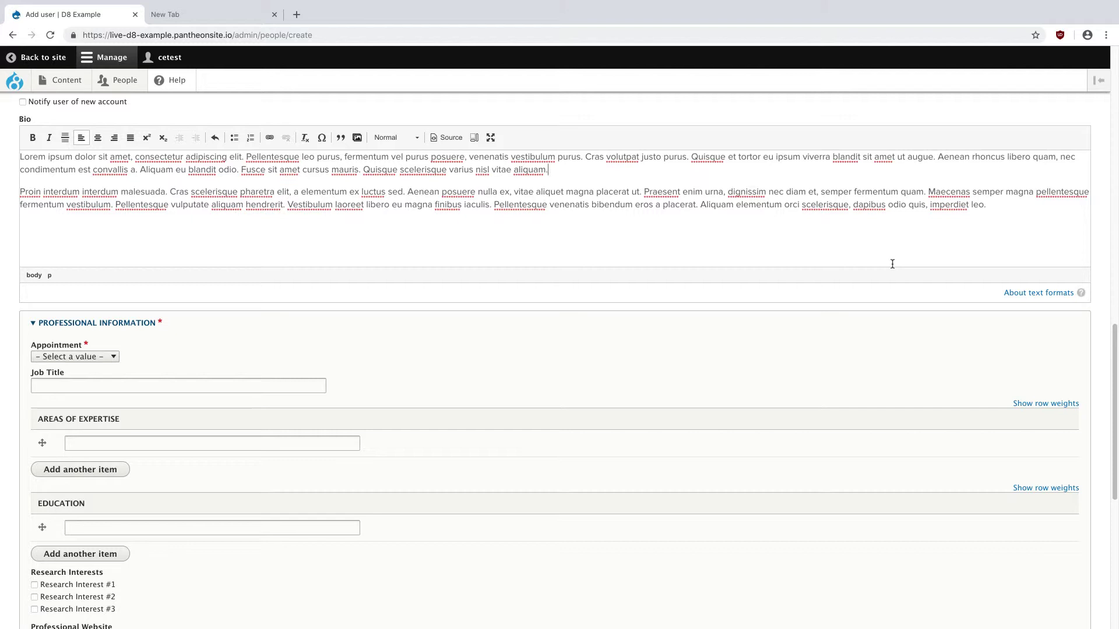
- Set the Appointment to Core Faculty and the Job Title to Professor
scroll(717, 379, down, 3)
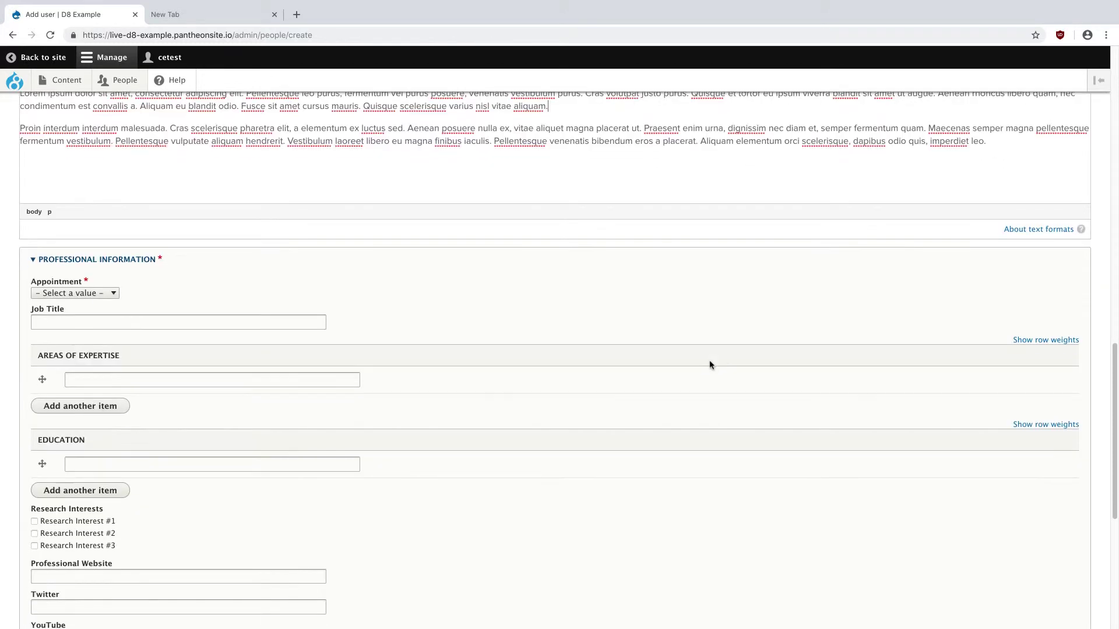
scroll(708, 364, down, 3)
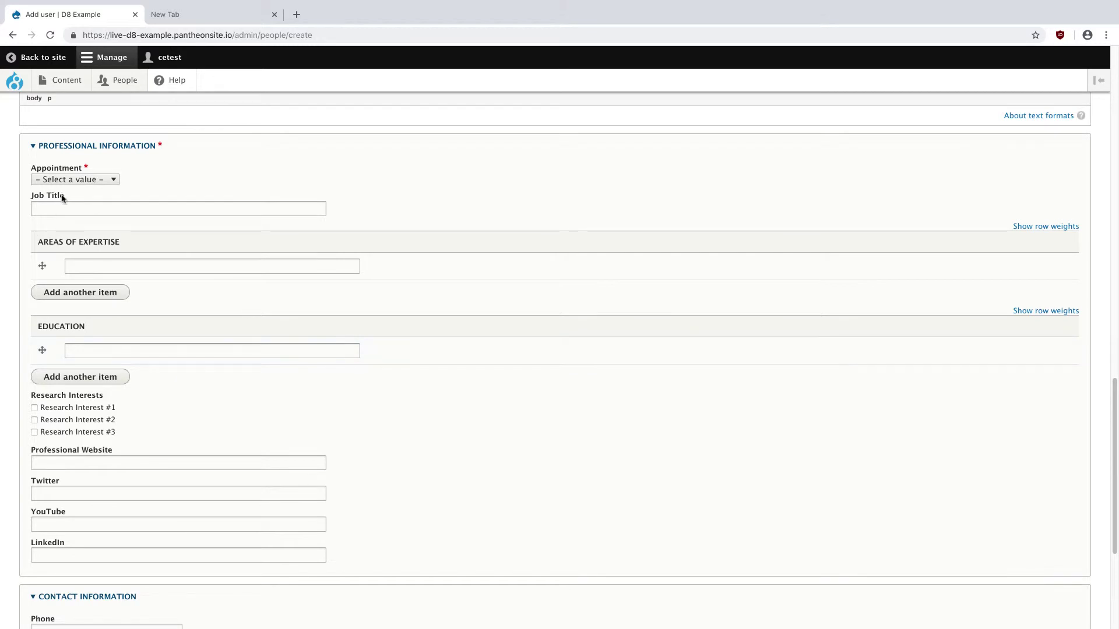
click(72, 180)
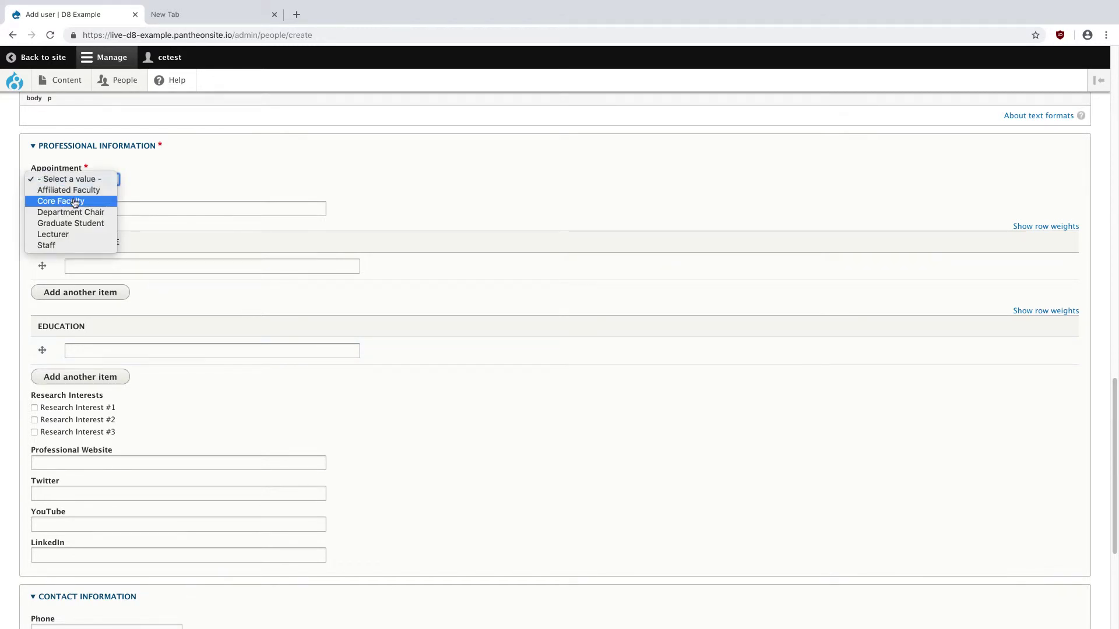
click(75, 201)
click(170, 208)
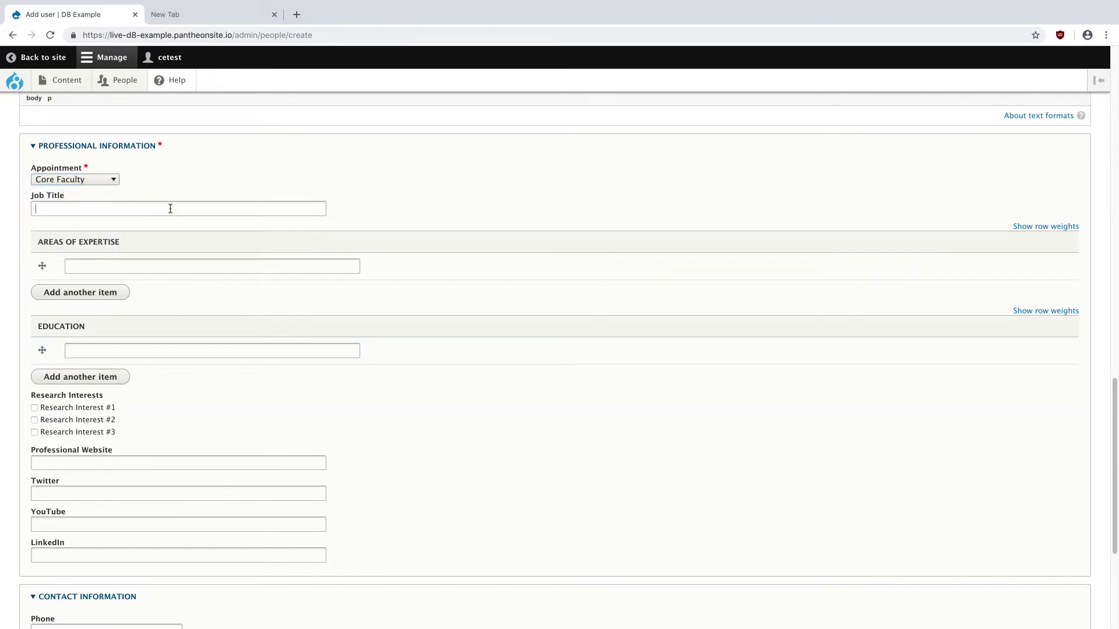
text(Professor)
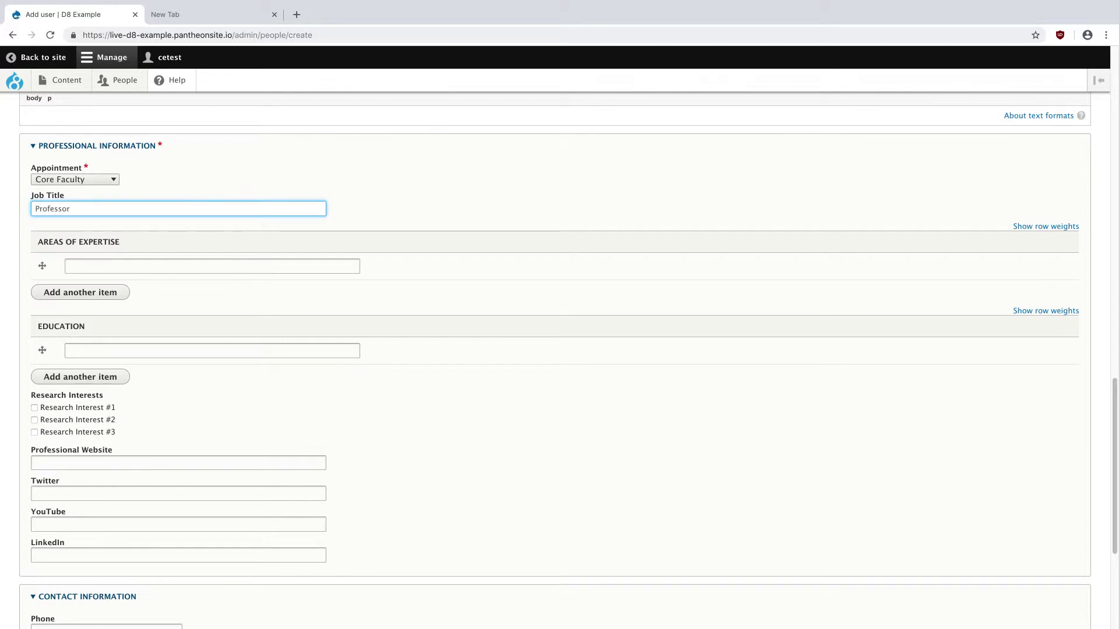
scroll(175, 217, down, 5)
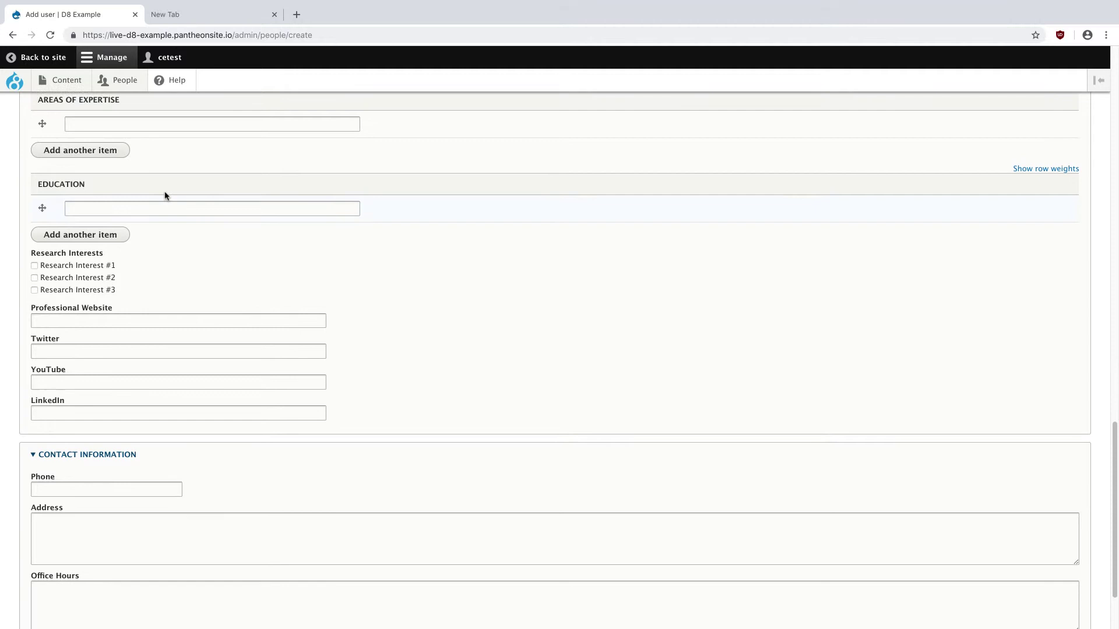
- Check the Word profile, then add Communication, Design and Marketing as Areas of Expertise
key(ctrl+Up)
click(421, 432)
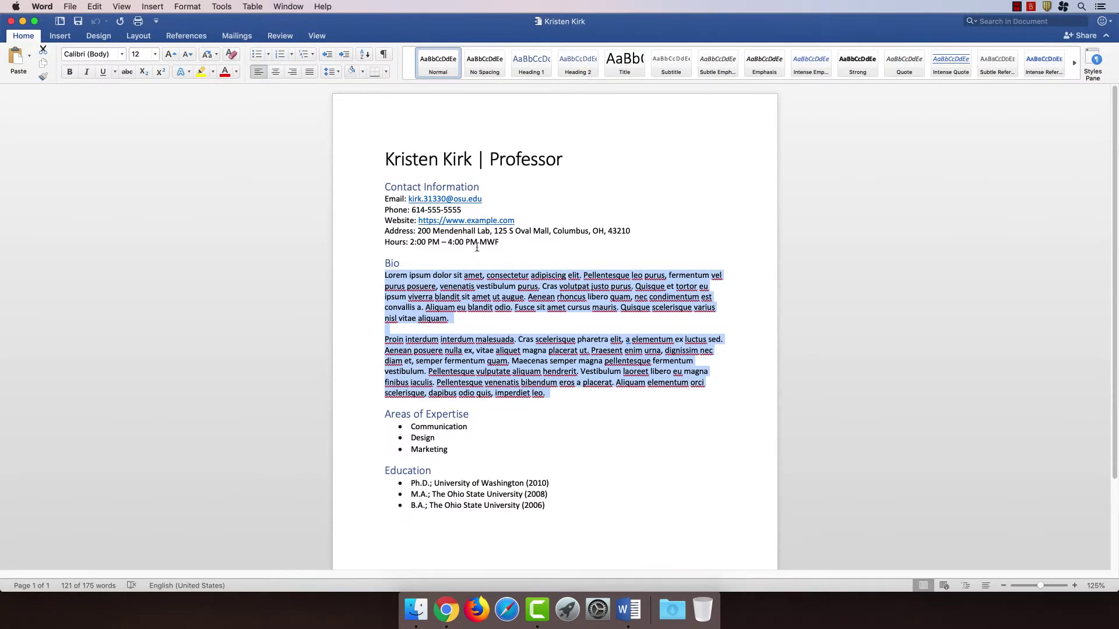
key(ctrl+Up)
click(524, 55)
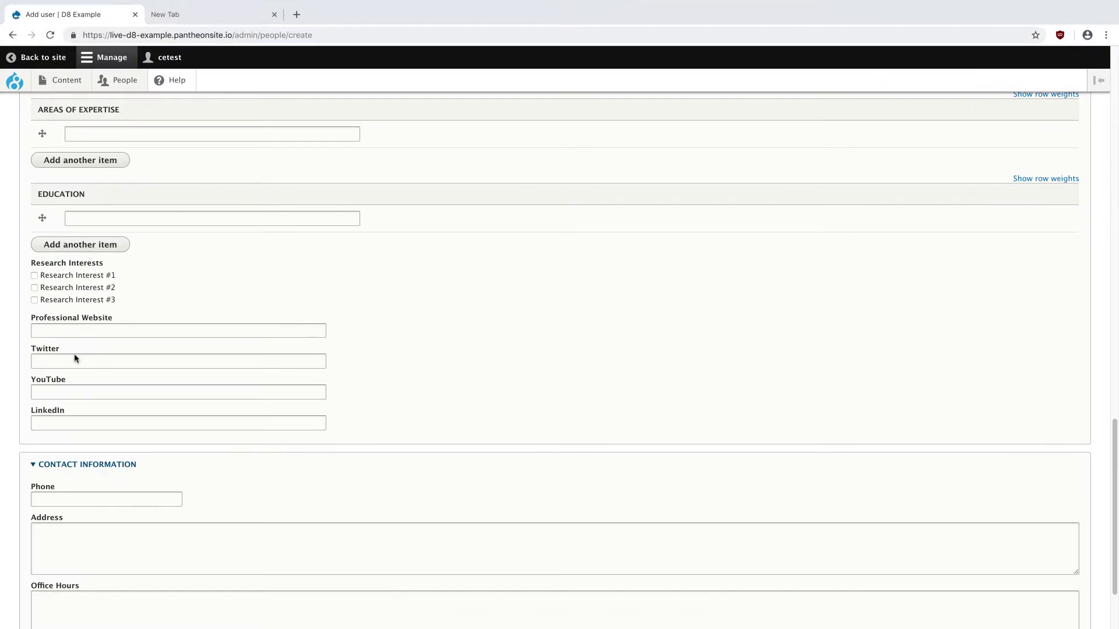
click(143, 133)
text(Comm)
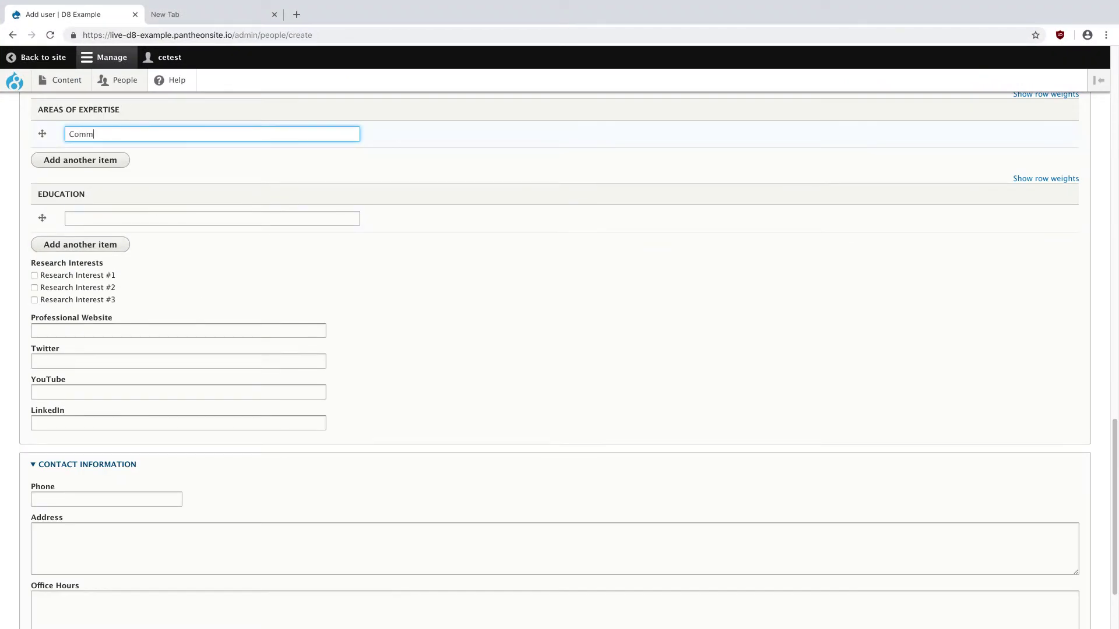
text(unication)
click(105, 165)
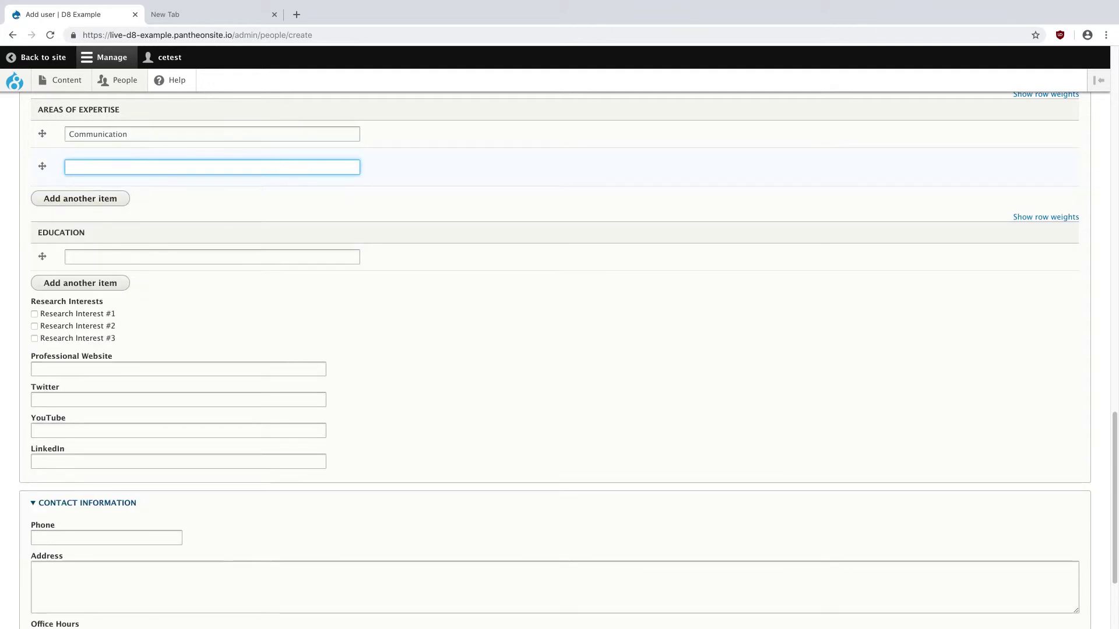
text(Design)
click(100, 201)
text(Marketing)
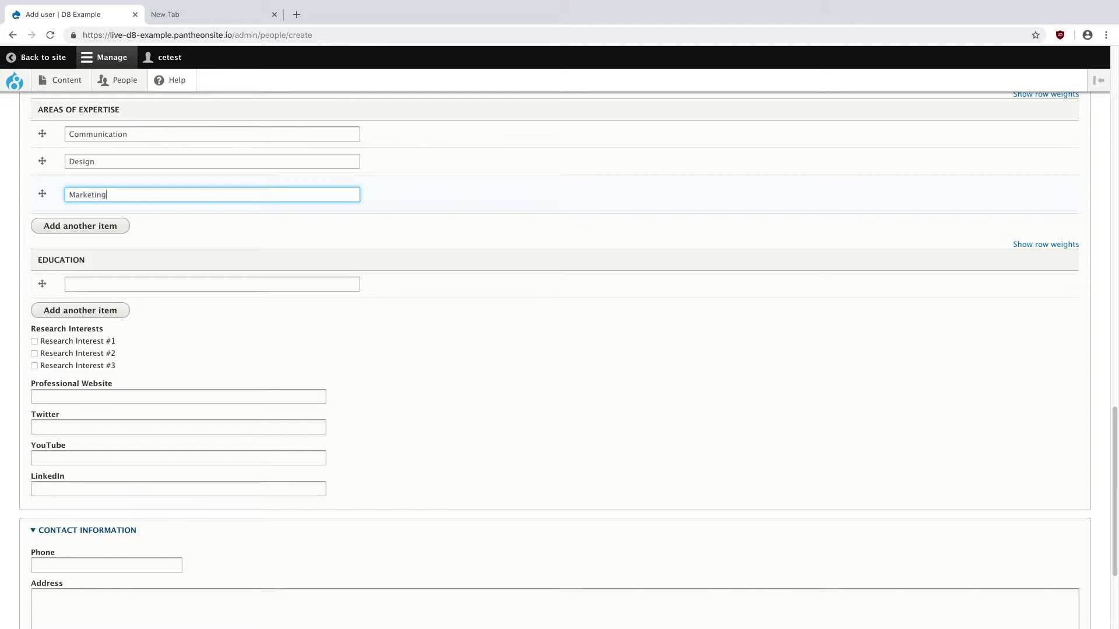
key(ctrl+Up)
- Copy the Ph.D. University of Washington (2010) line into the first Education entry, removing the leading space
click(191, 404)
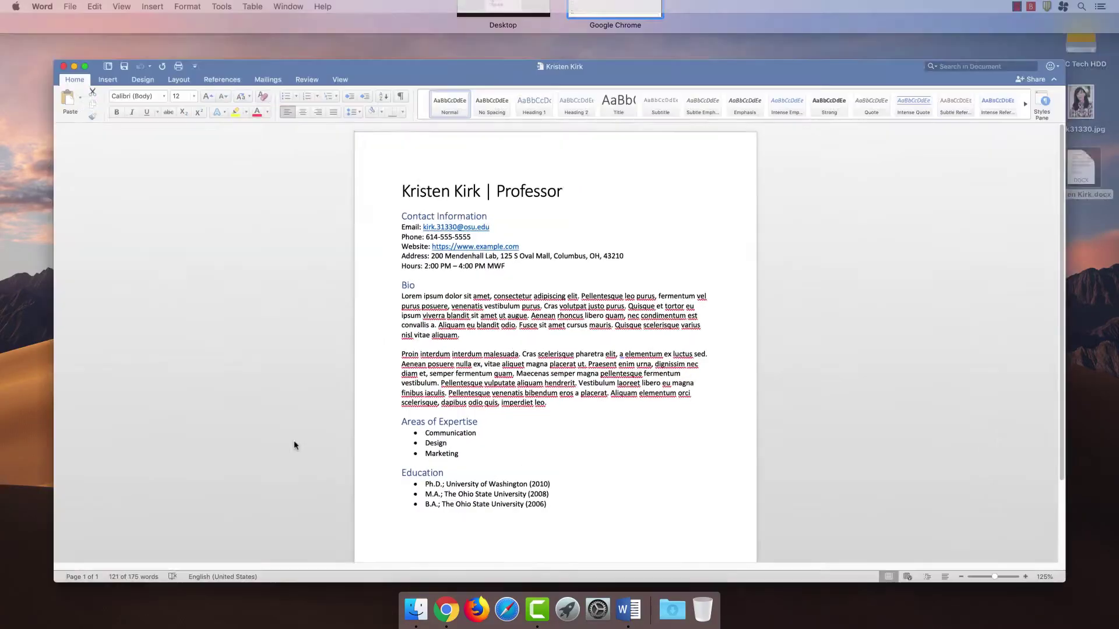
drag(411, 481, 554, 481)
key(super+c)
key(ctrl+Up)
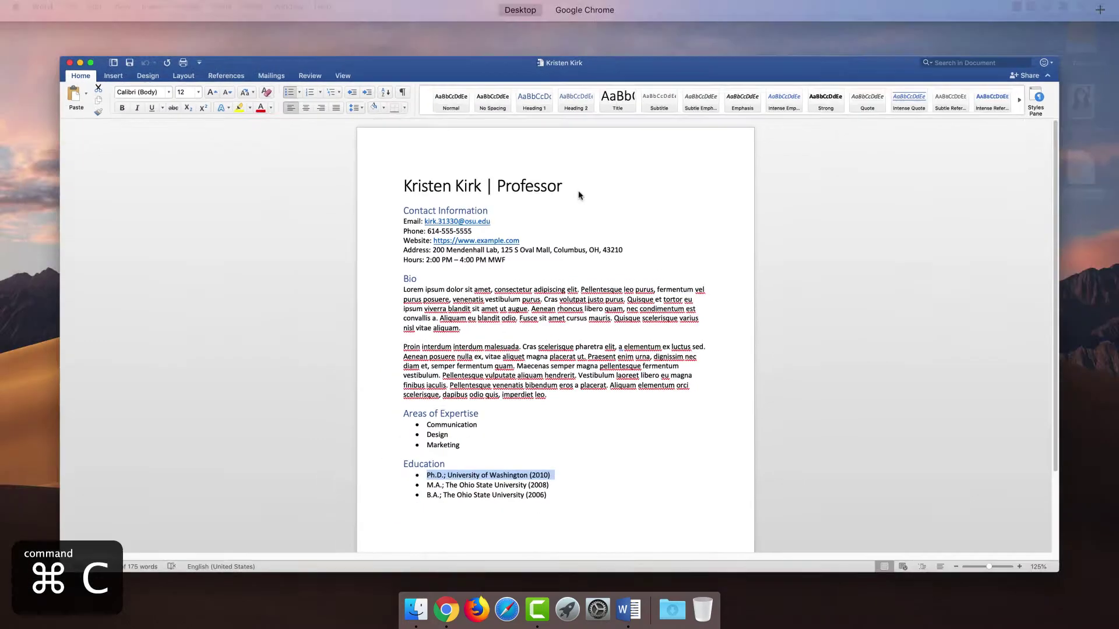
click(594, 32)
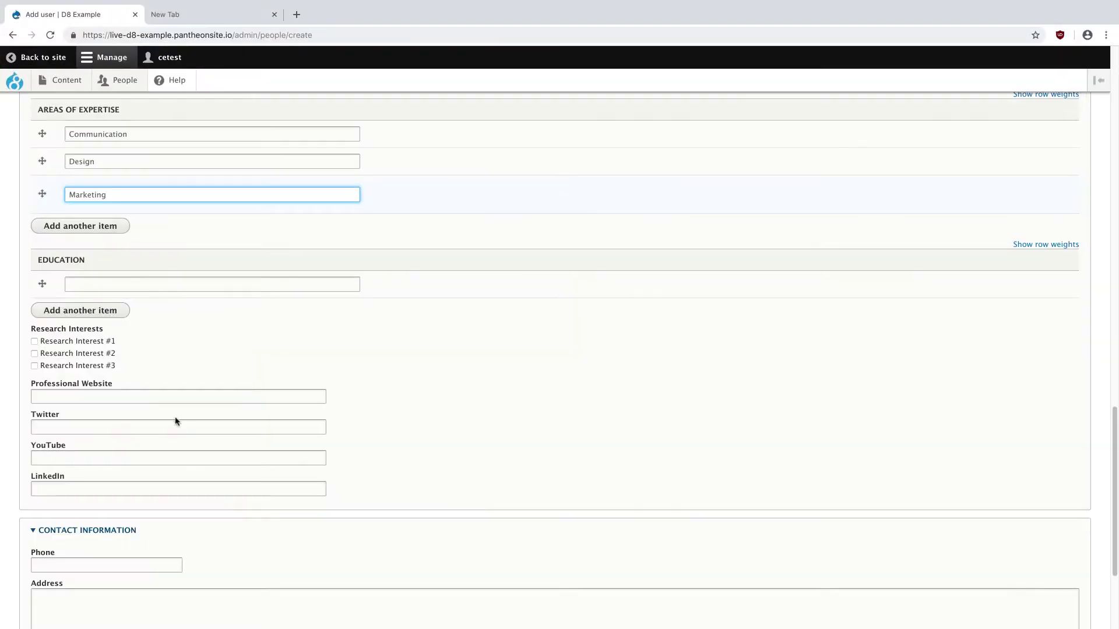
click(120, 284)
key(super+v)
click(108, 309)
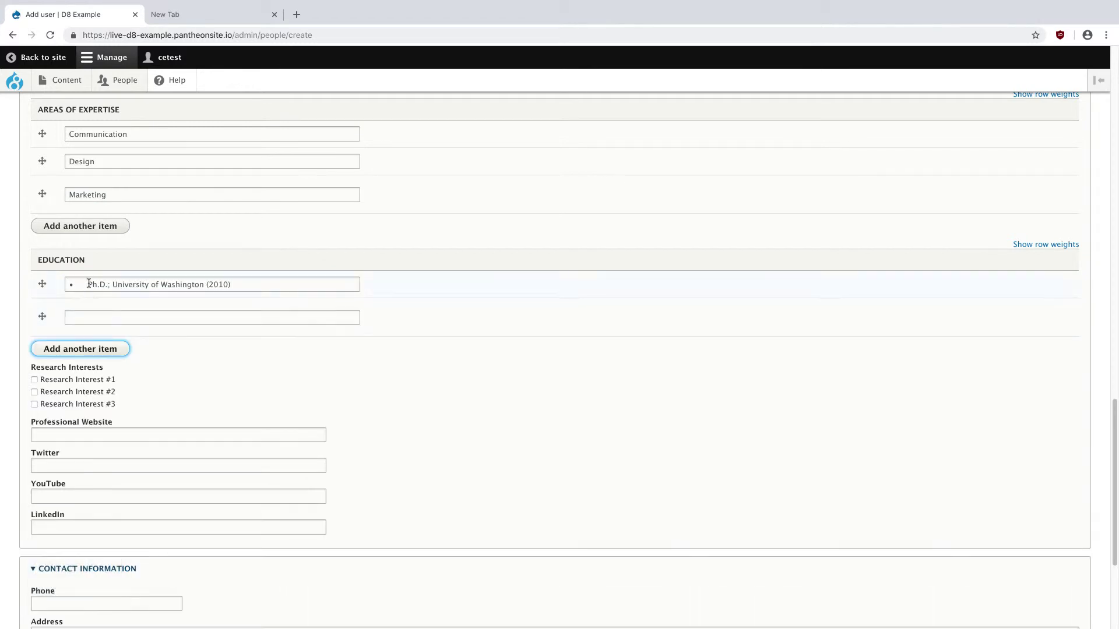
double_click(72, 285)
key(BackSpace)
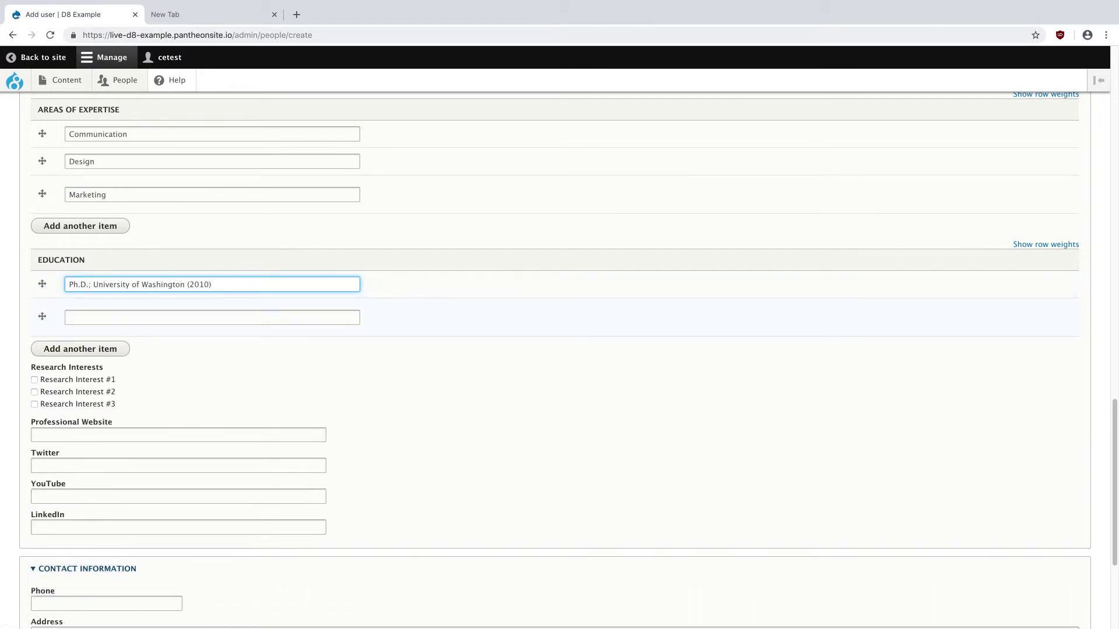
- Copy the M.A. The Ohio State University (2008) line into the second Education entry
key(ctrl+Up)
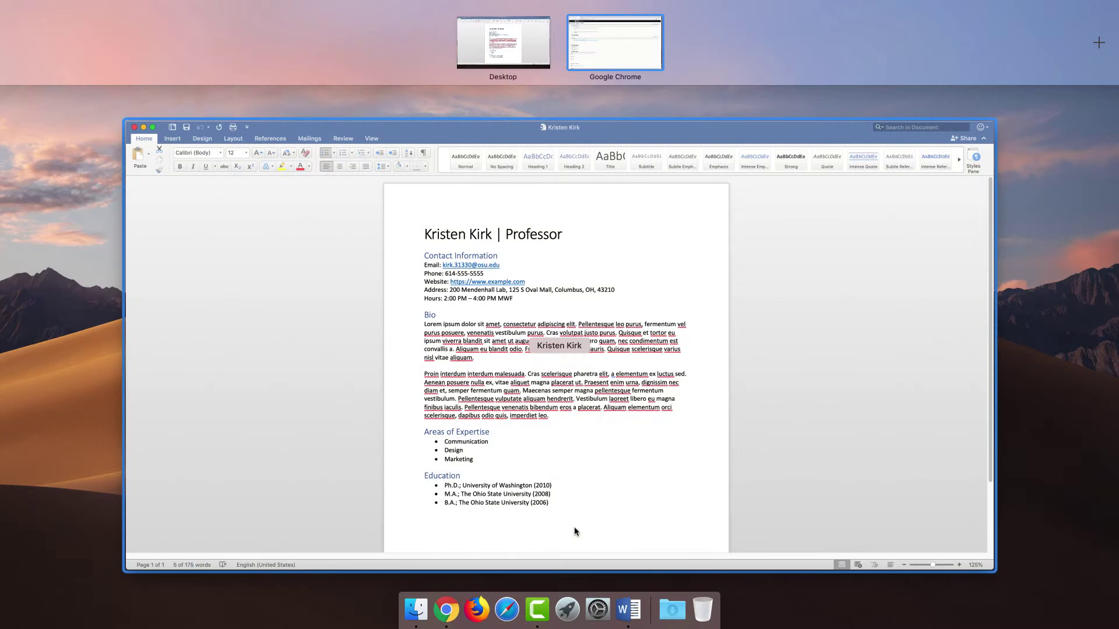
click(574, 531)
drag(411, 494, 539, 499)
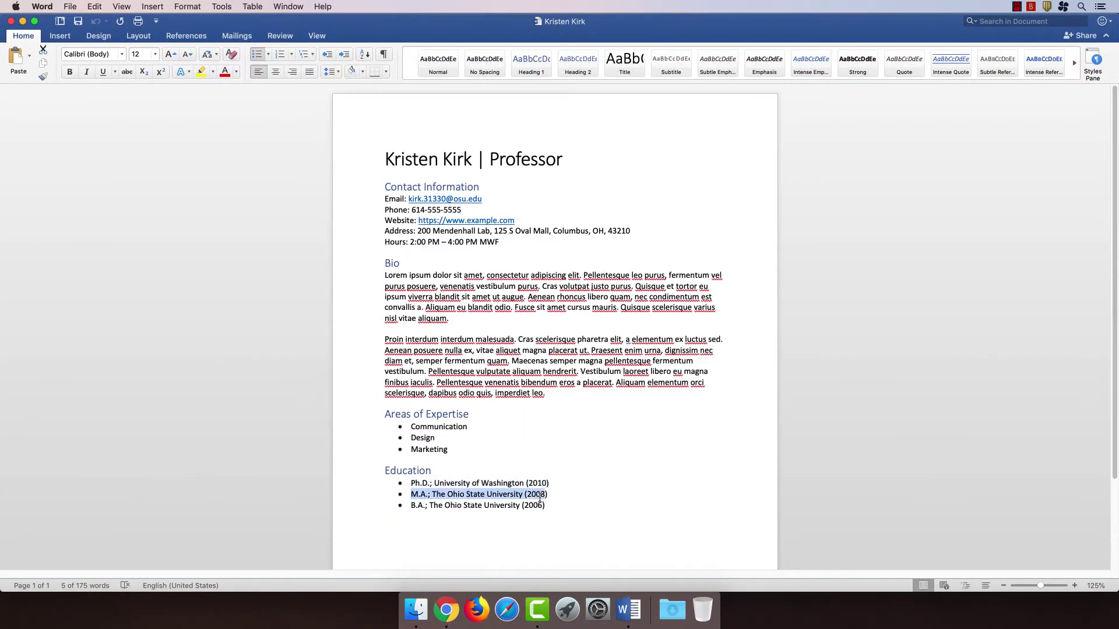
key(cmd+c)
key(ctrl+Up)
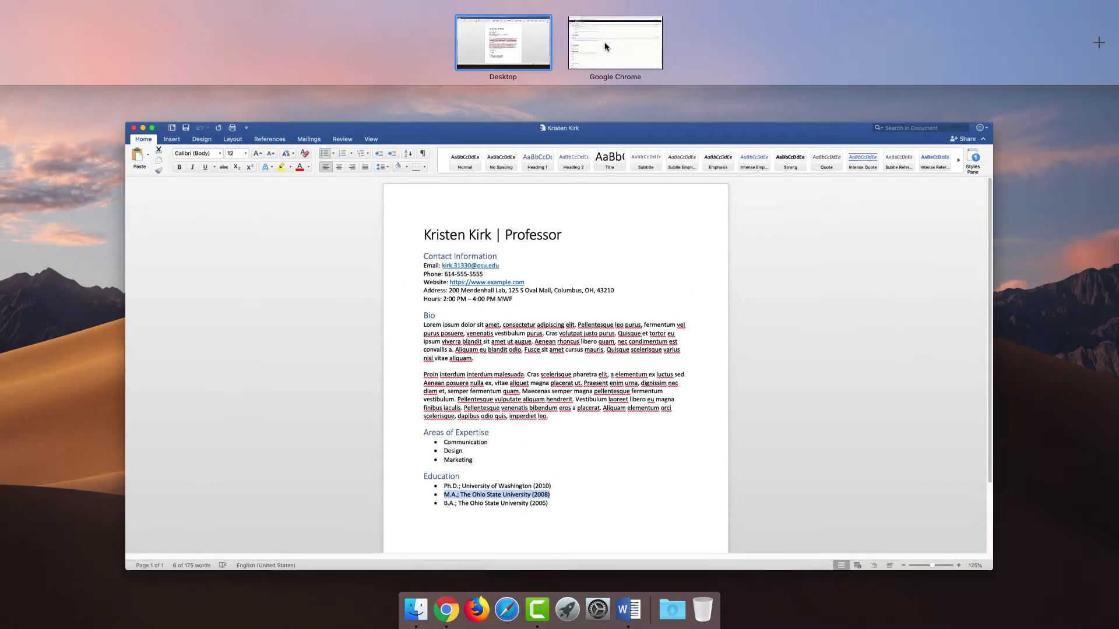
click(615, 43)
click(93, 320)
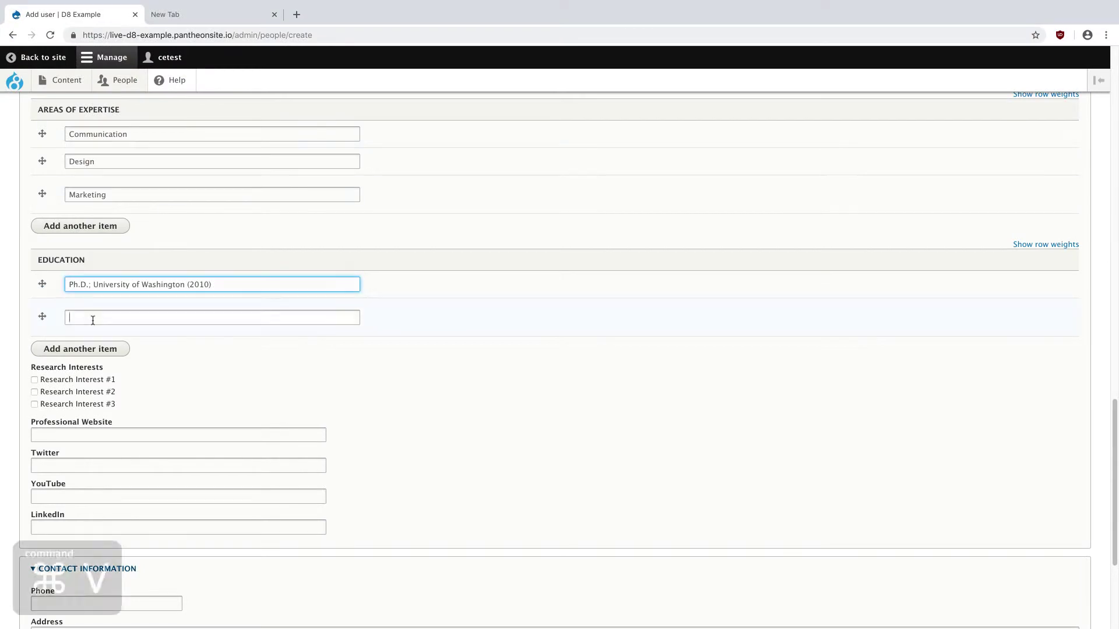
key(super+v)
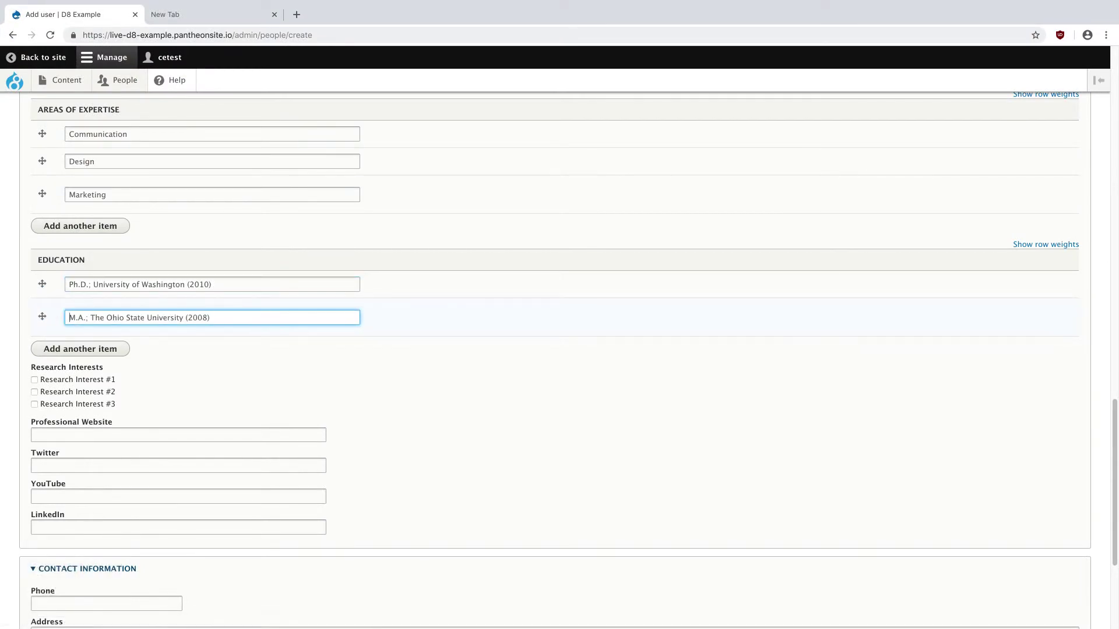
click(81, 349)
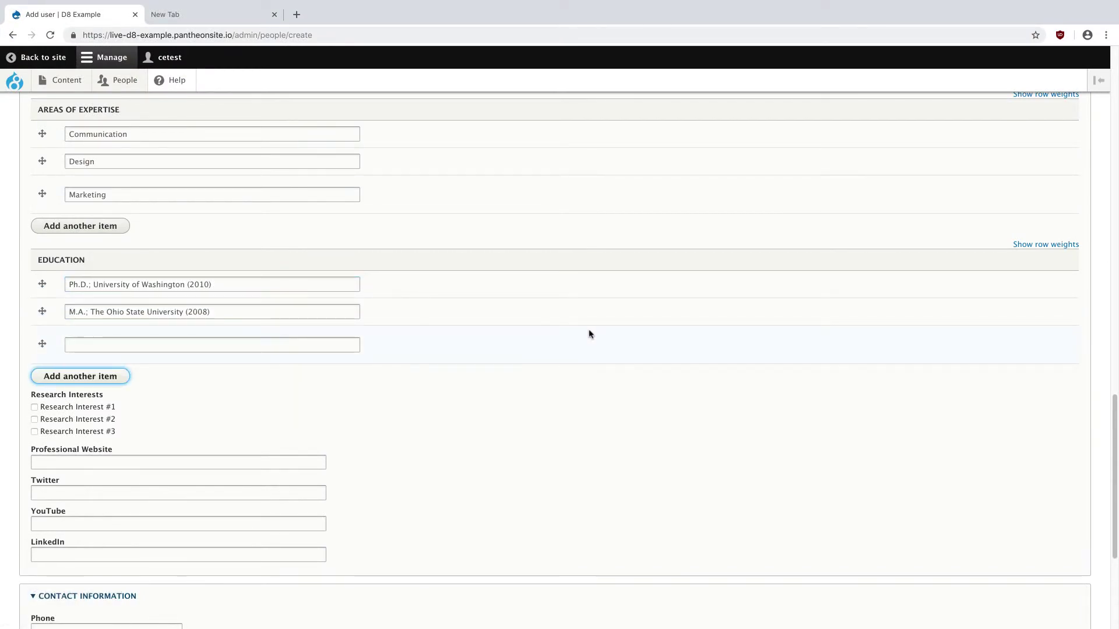
- Copy the B.A. The Ohio State University (2006) line into the third Education entry, deleting its bullet
key(ctrl+Up)
click(529, 502)
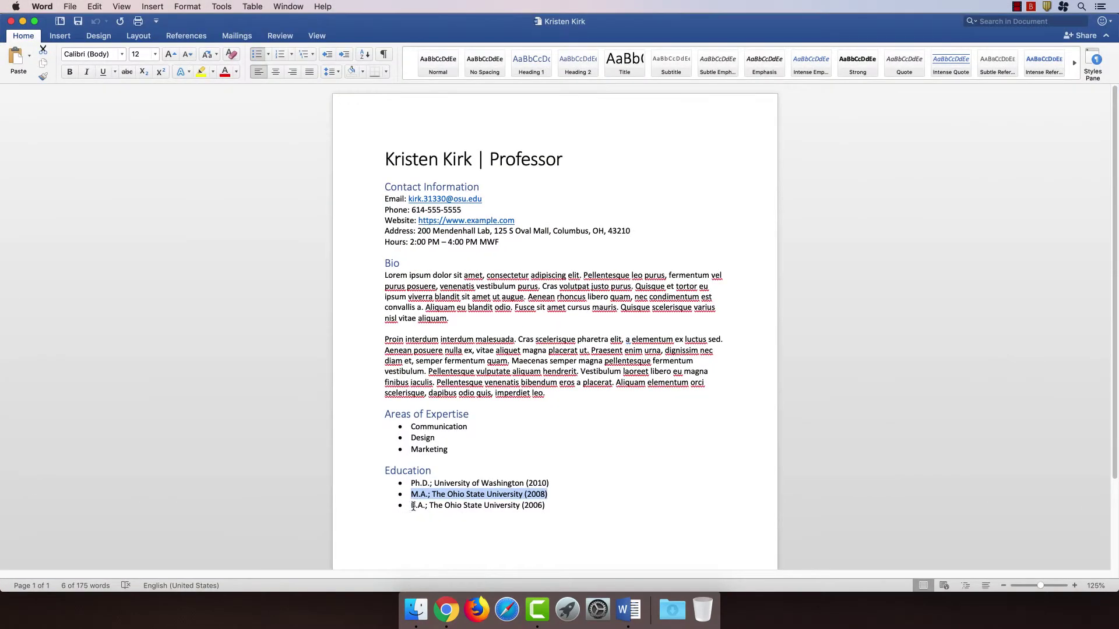
drag(411, 505, 546, 506)
key(super+c)
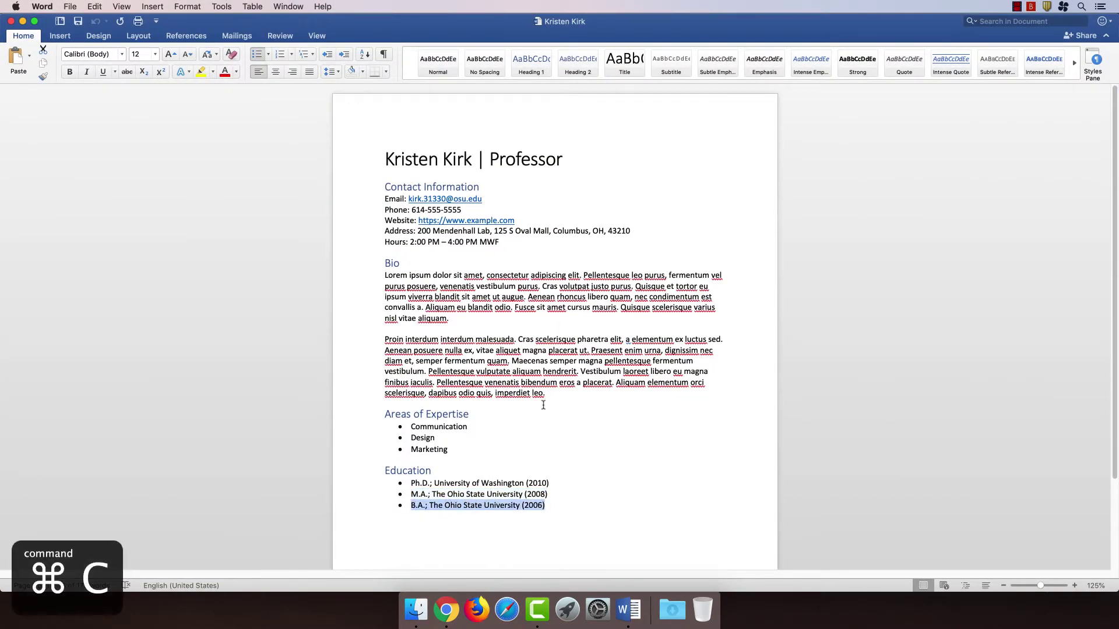
key(ctrl+Up)
click(593, 35)
click(86, 345)
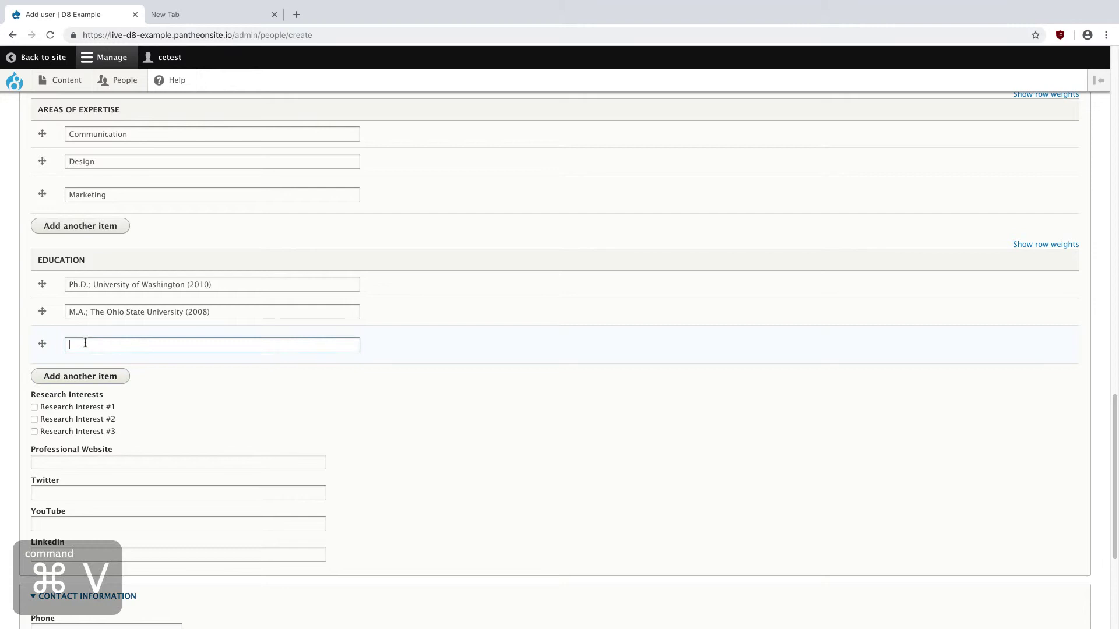
key(super+v)
drag(86, 345, 64, 348)
key(BackSpace)
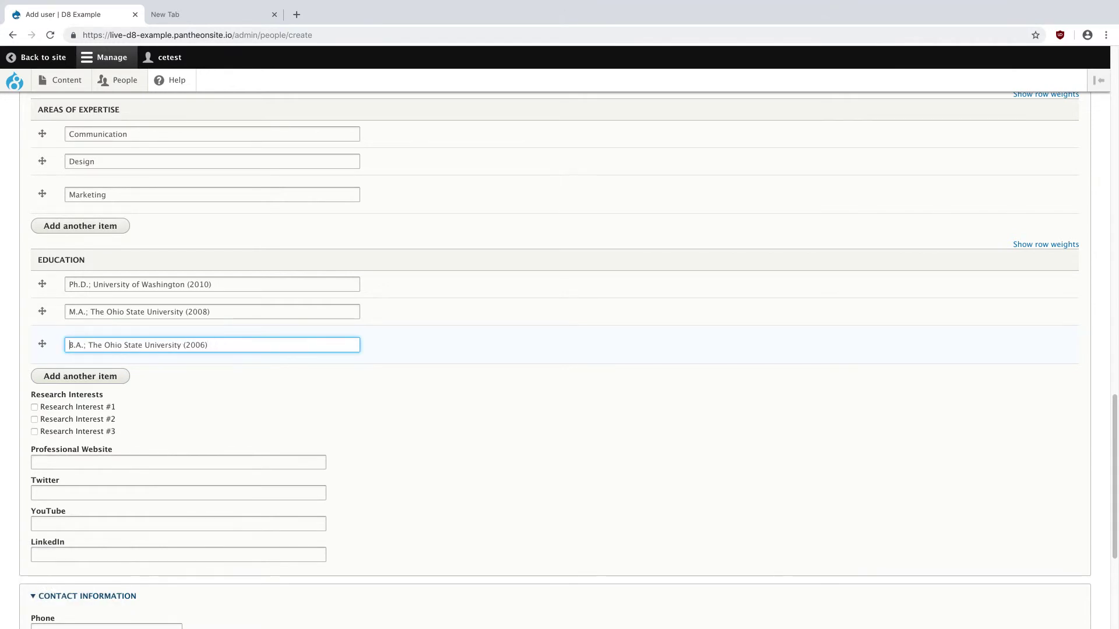
click(507, 503)
scroll(482, 444, down, 3)
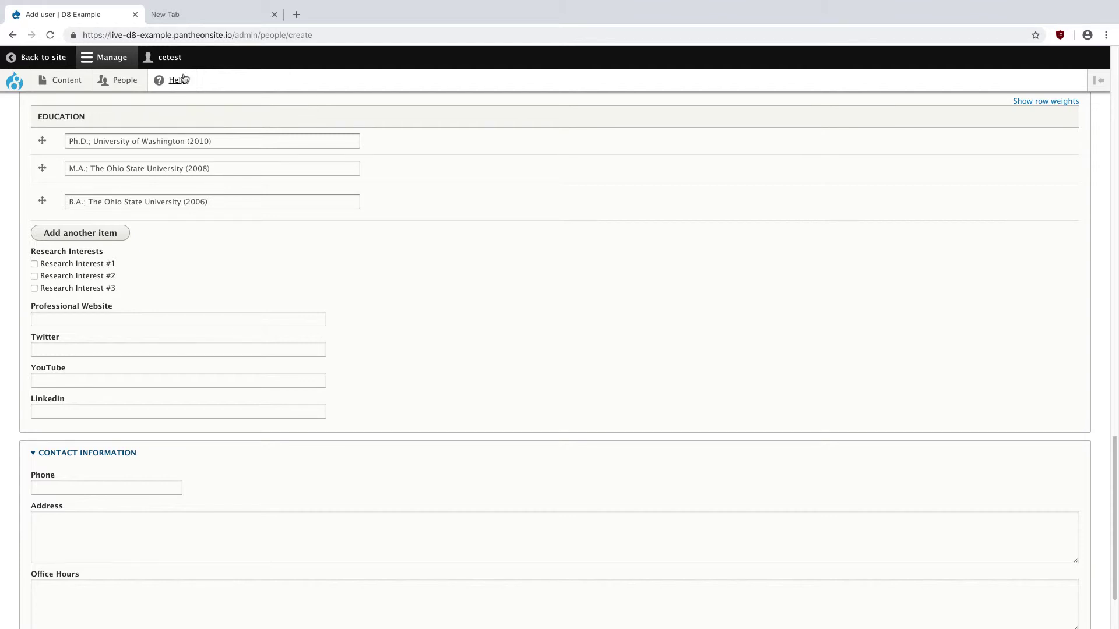
click(85, 266)
scroll(144, 338, down, 1)
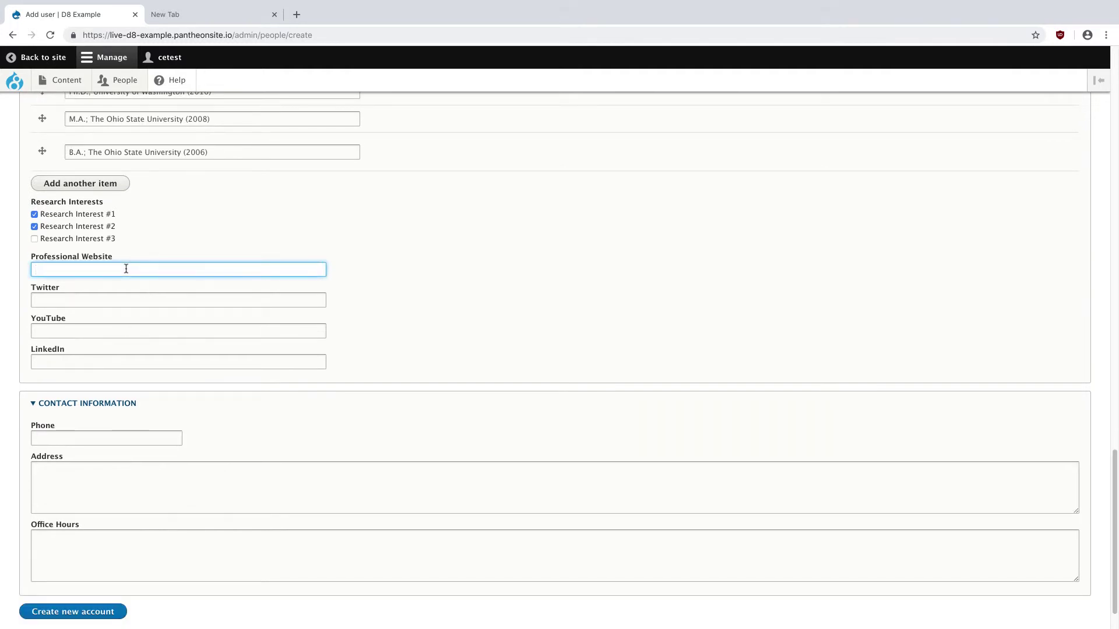
text(tps)
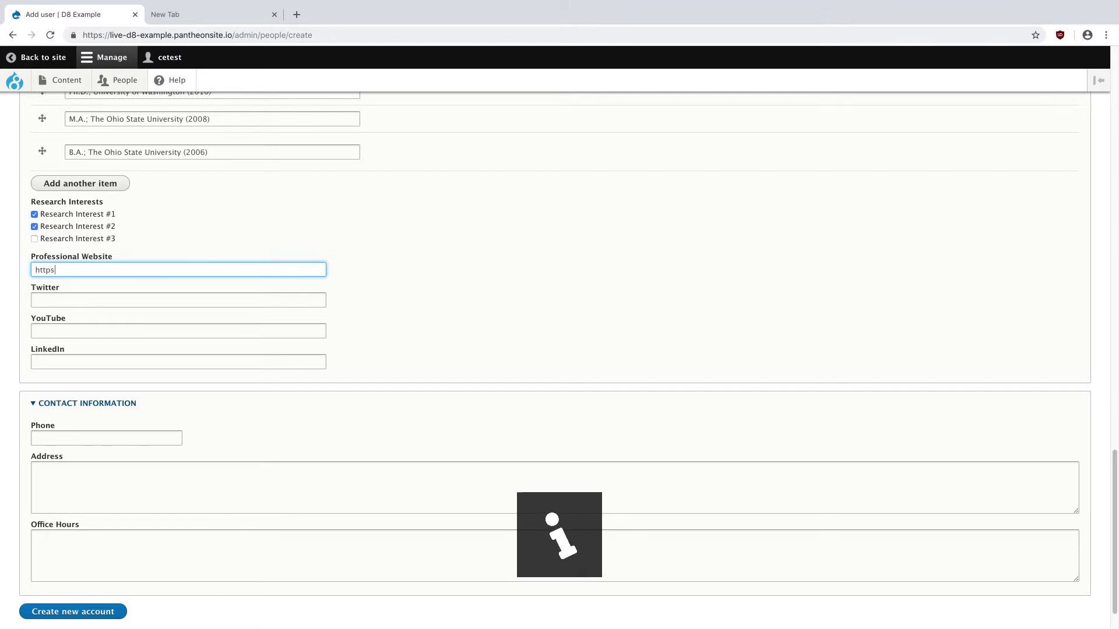
text(://www)
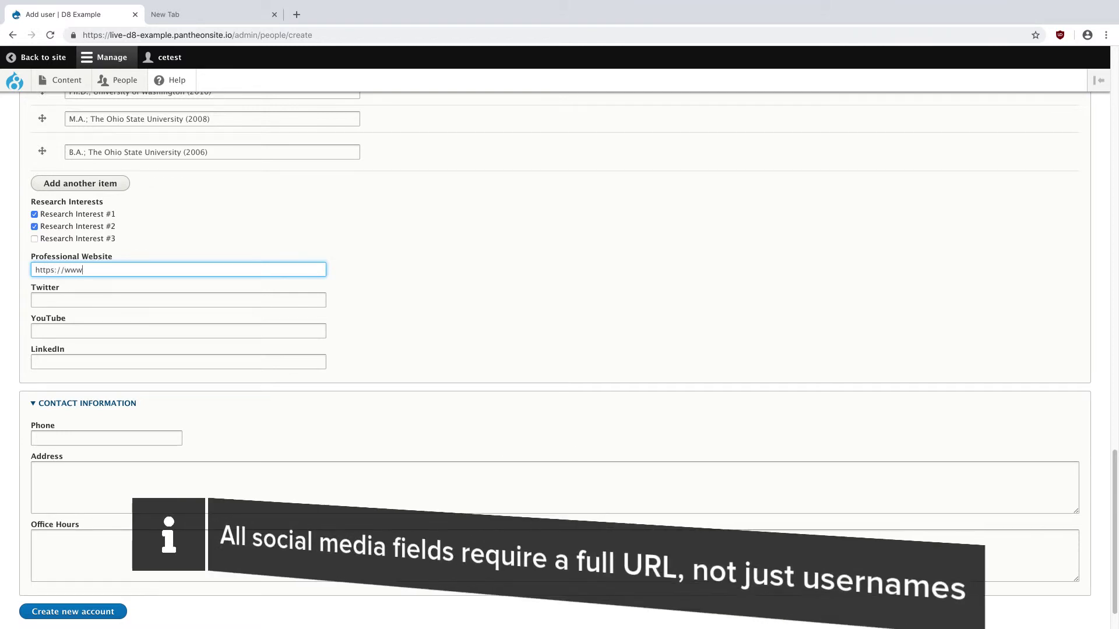
text(.example.com)
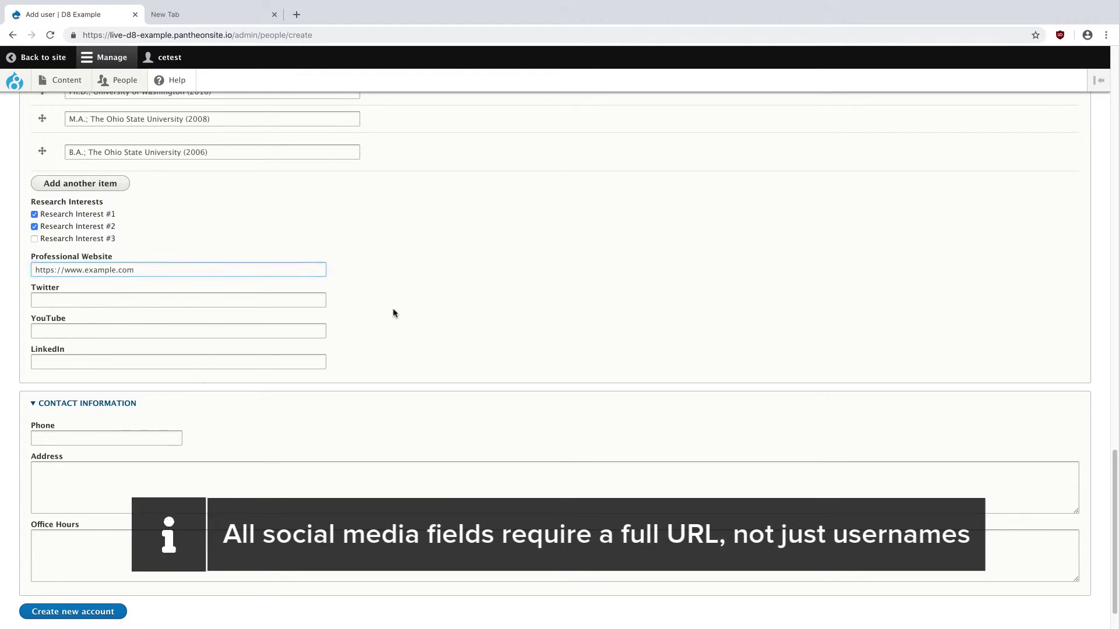
scroll(392, 318, down, 1)
- Copy the phone number from the Word notes into the Phone field
key(ctrl+Up)
click(416, 390)
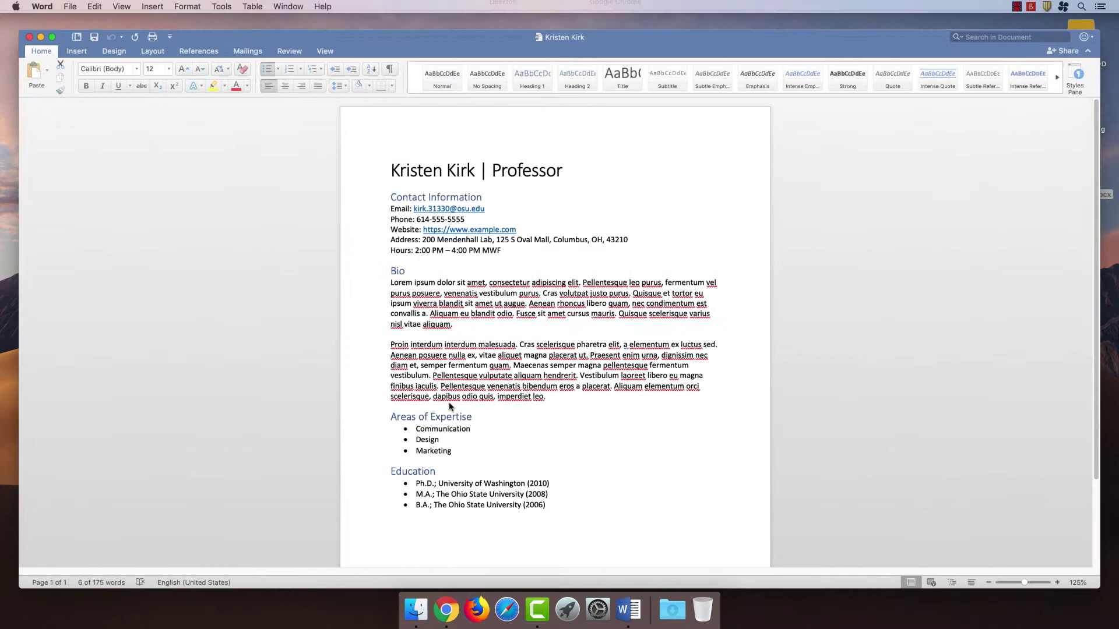
mouse_move(412, 211)
mouse_down()
mouse_move(464, 211)
mouse_move(411, 211)
mouse_up()
key(super+c)
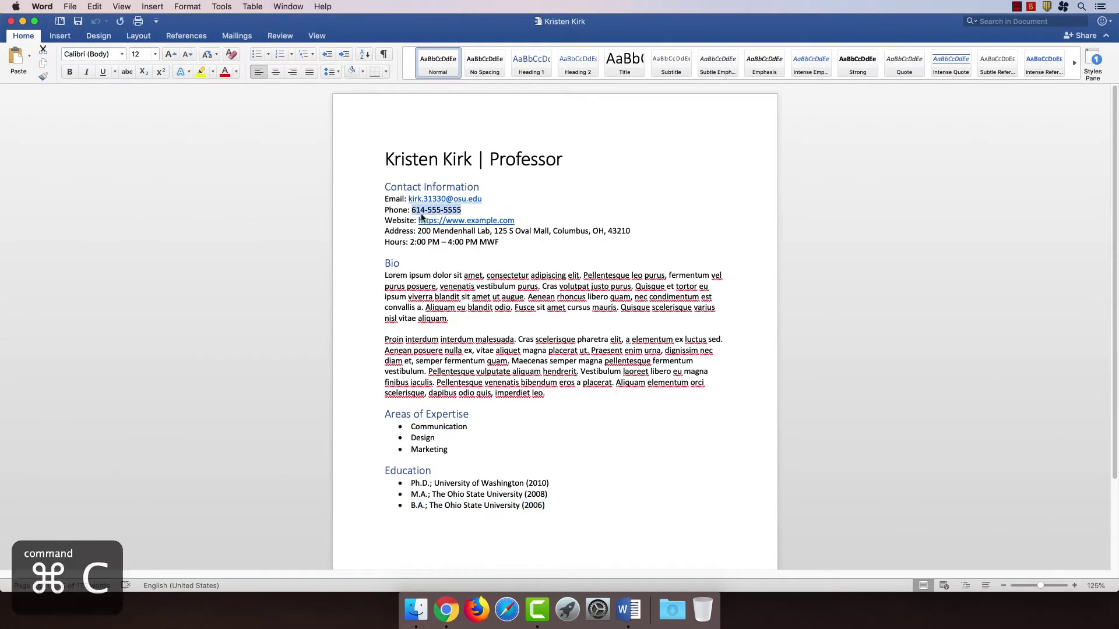
key(ctrl+Up)
click(652, 41)
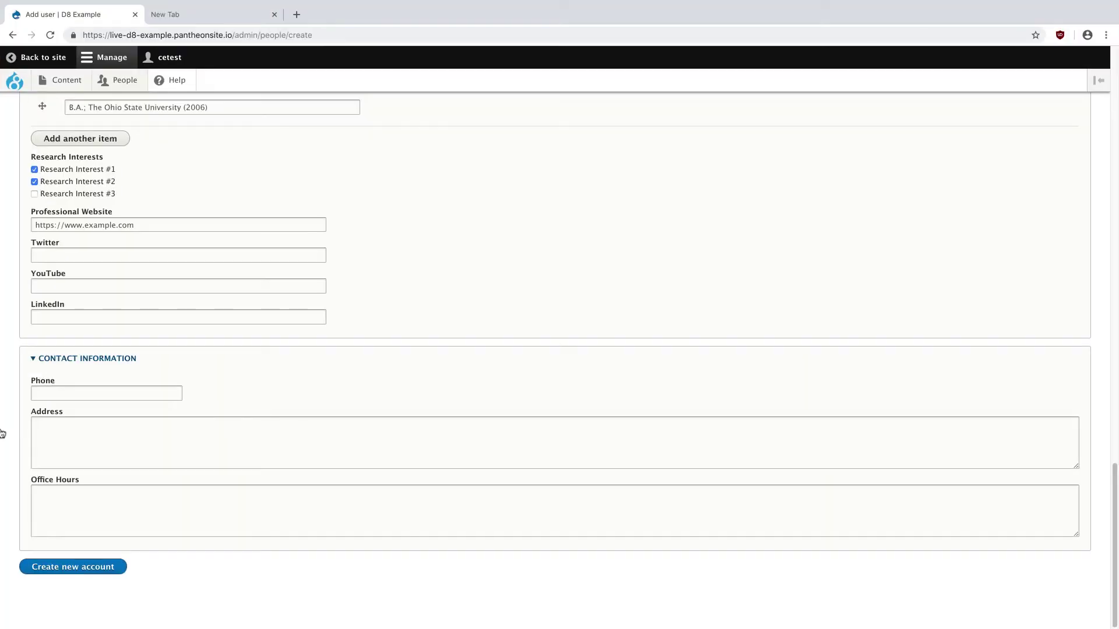
click(101, 400)
key(super+v)
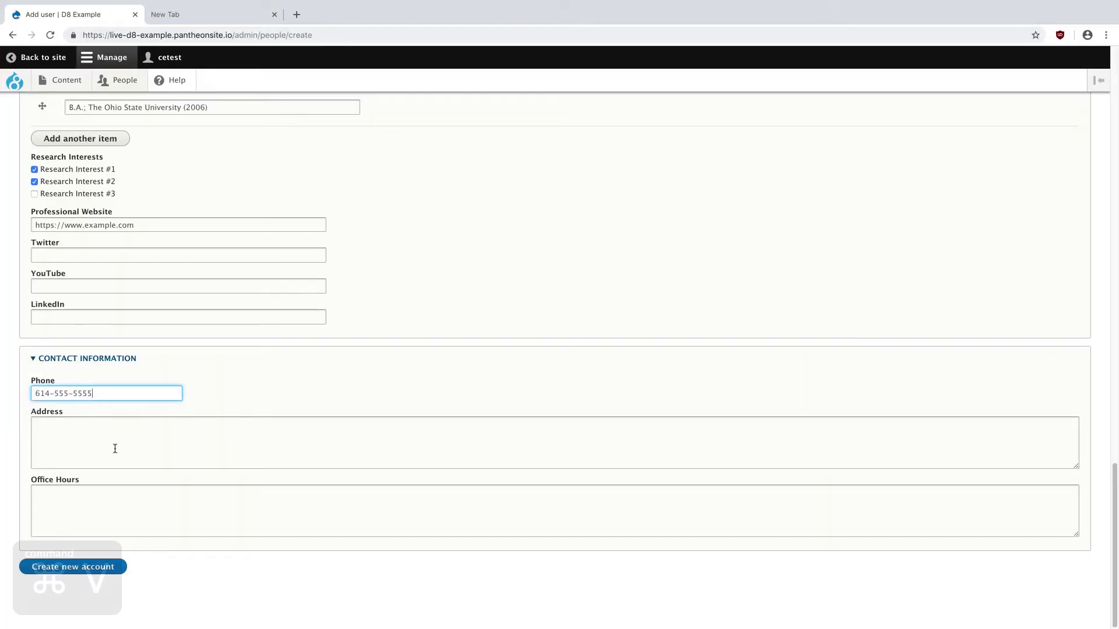
- Paste the office address into Address, splitting it into three lines after Lab and Mall
key(ctrl+Up)
click(243, 362)
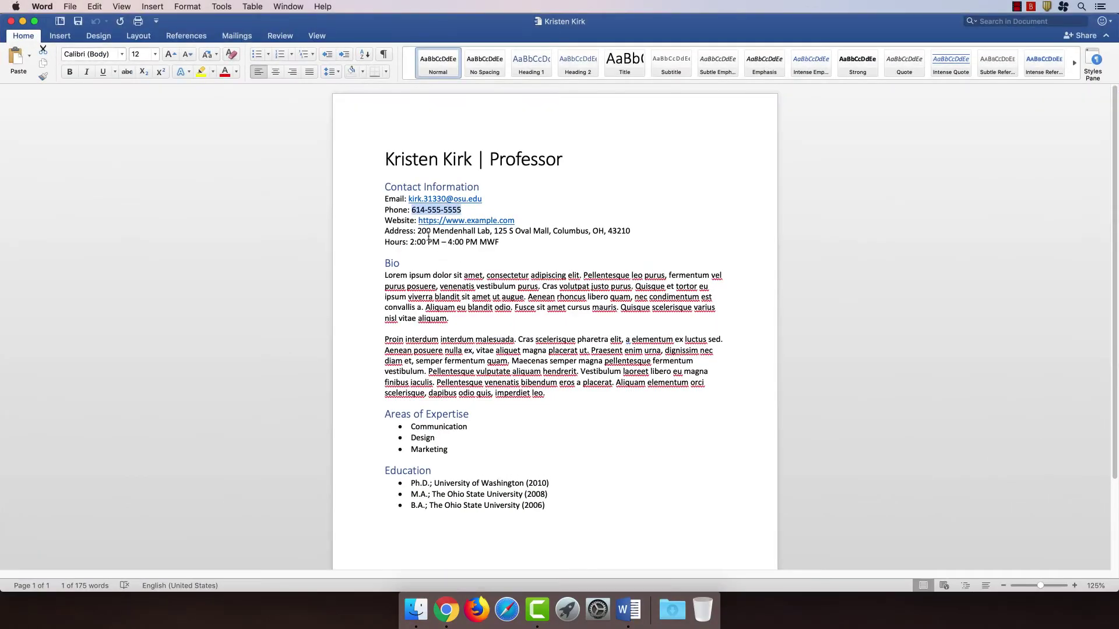
drag(418, 231, 637, 226)
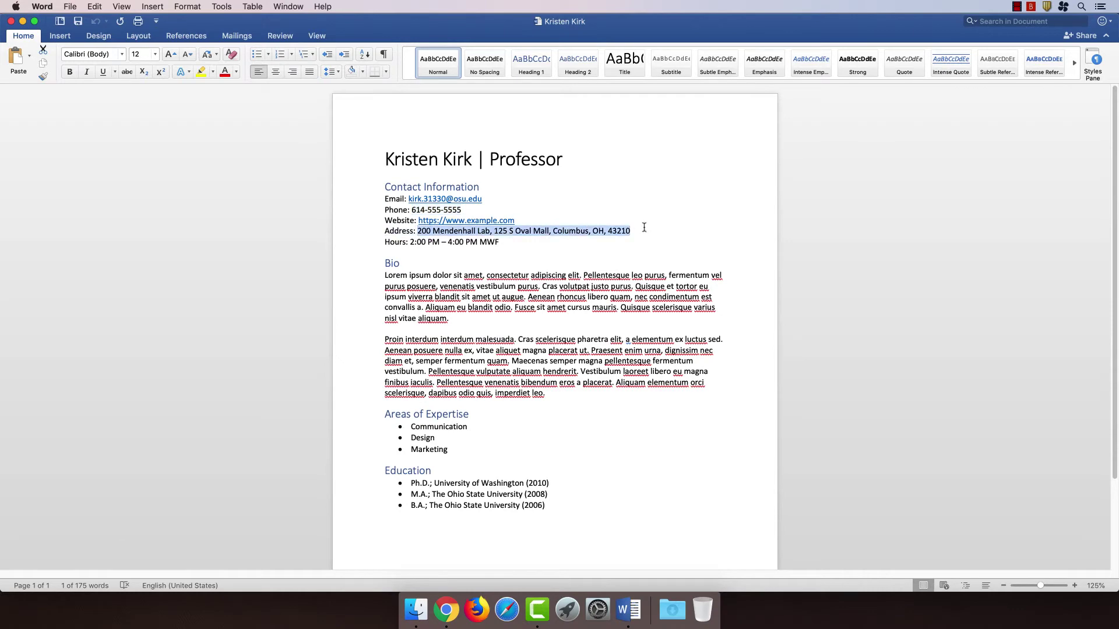
key(super+c)
key(ctrl+Up)
key(ctrl+Right)
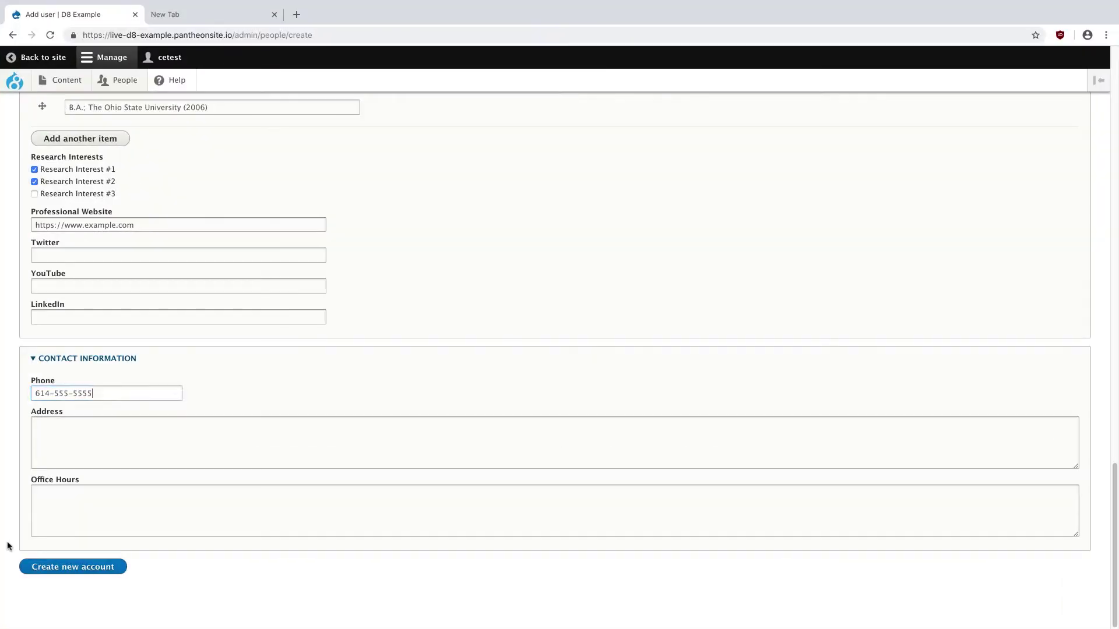
click(92, 455)
key(super+v)
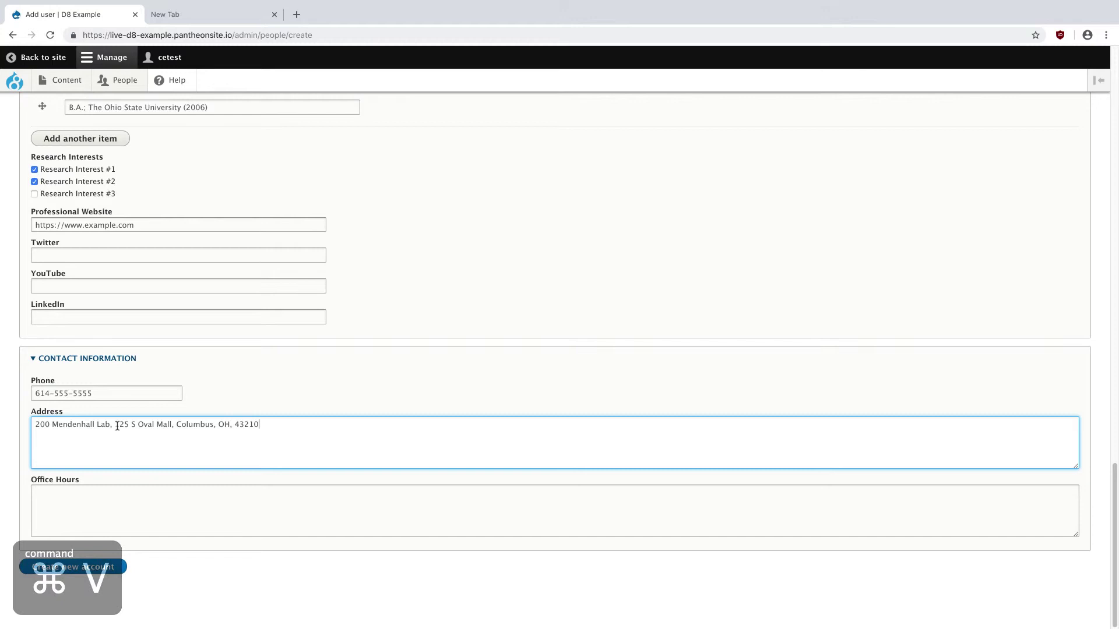
click(115, 426)
key(BackSpace)
key(BackSpace)
key(Return)
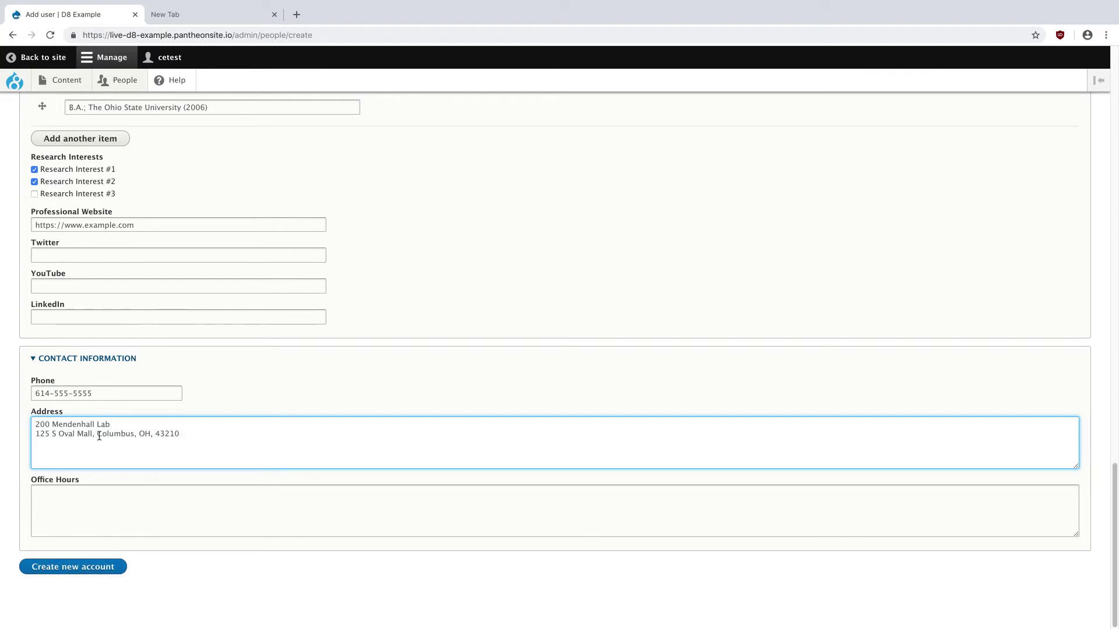
key(BackSpace)
key(BackSpace)
key(Return)
- Enter office hours 2:00 PM – 4:00 PM MWF with a corrected en dash, then create the account
key(super+Tab)
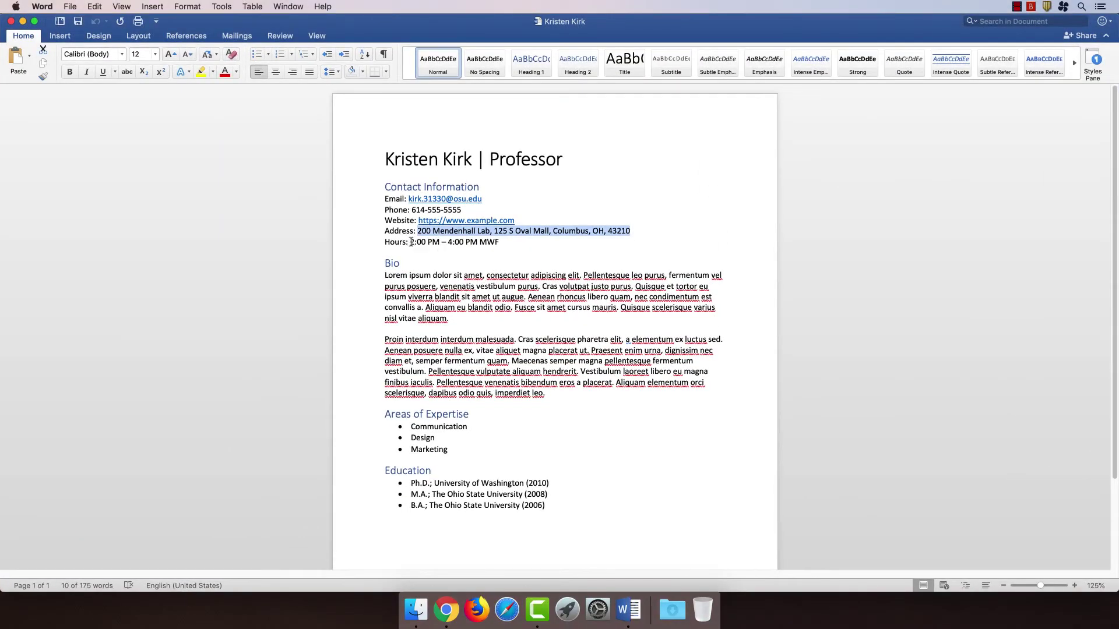
drag(410, 241, 506, 236)
key(cmd+c)
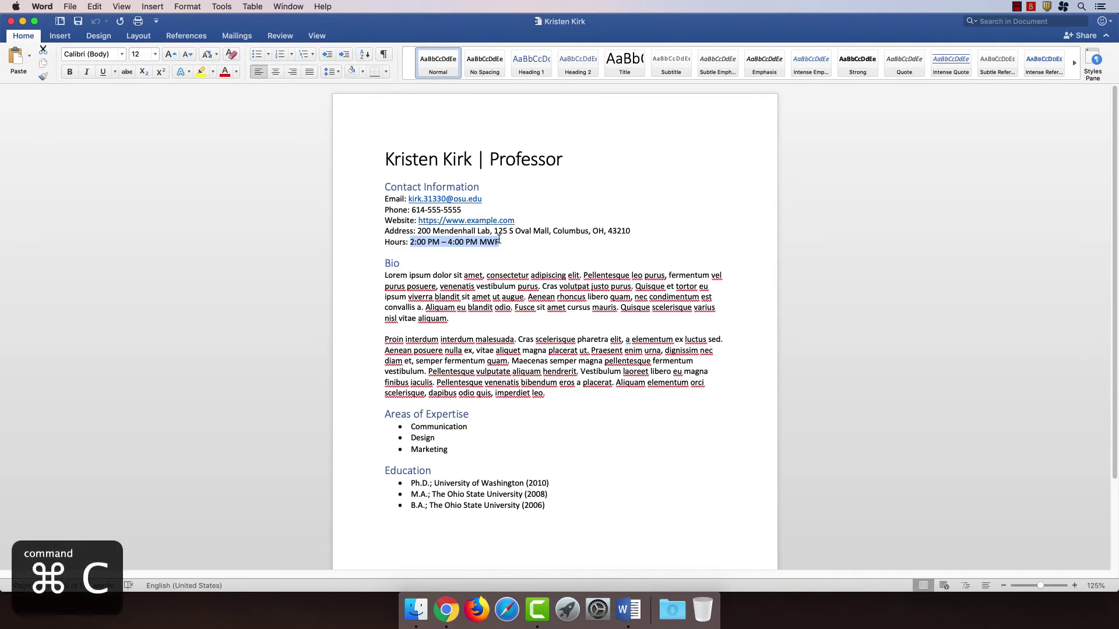
key(F3)
click(601, 16)
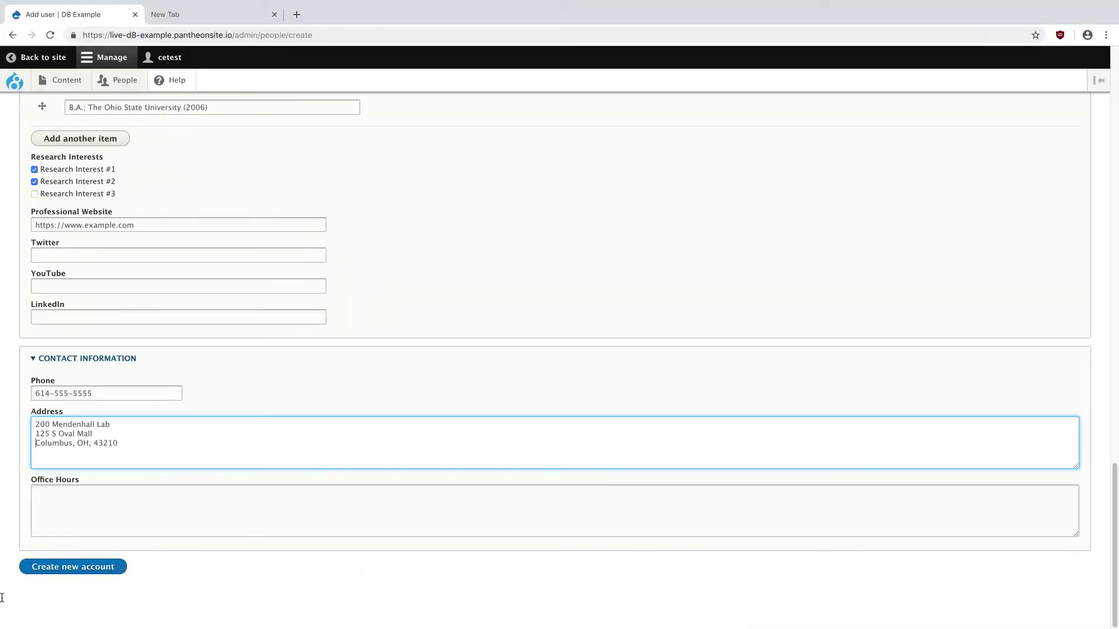
click(120, 507)
key(cmd+v)
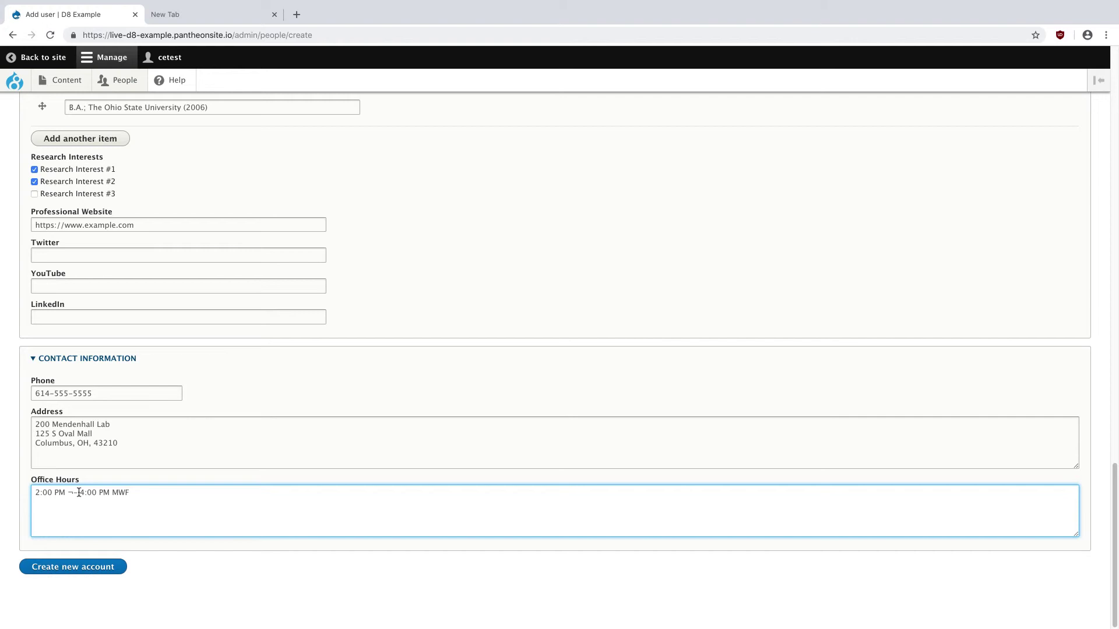
drag(79, 492, 69, 492)
text(—)
key(BackSpace)
text(–)
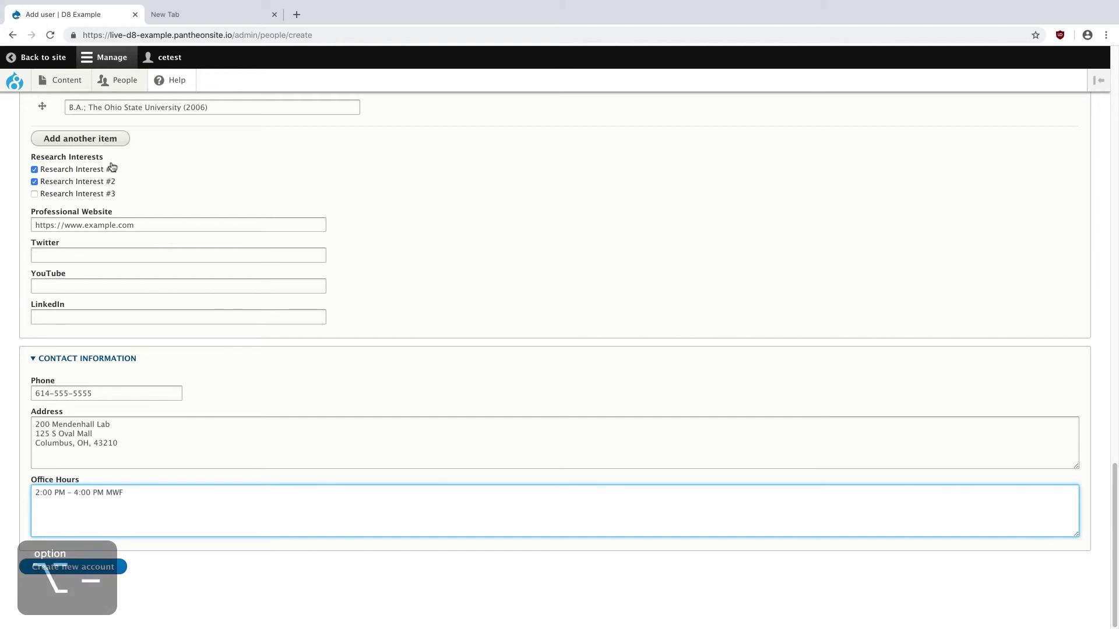
click(87, 568)
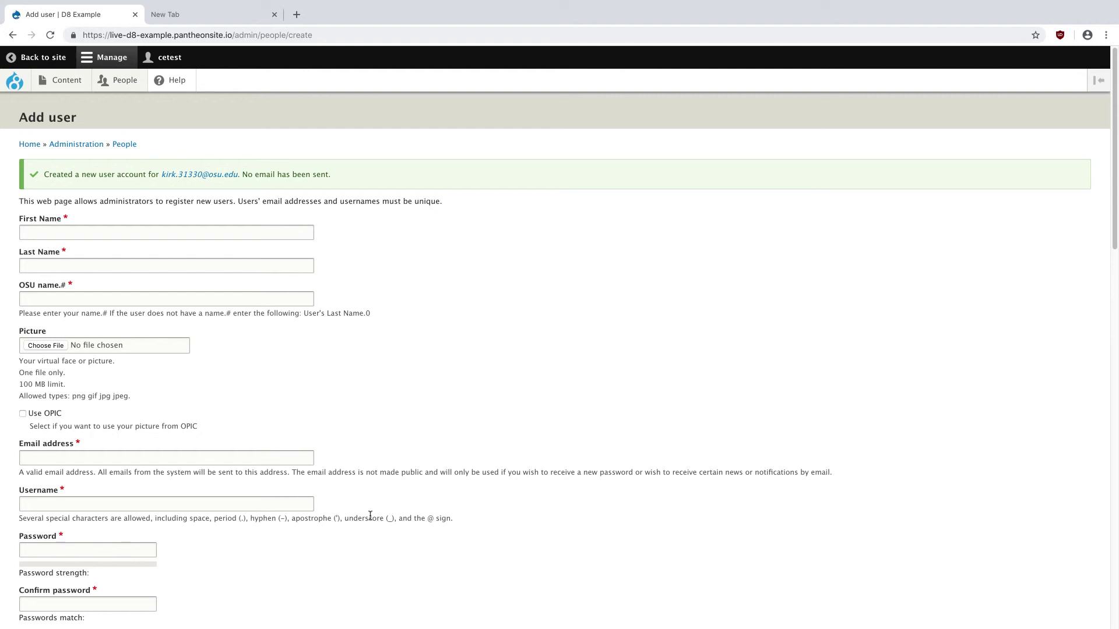
- Open the new professor's profile page from the confirmation link and review its photo, contacts and education
click(204, 176)
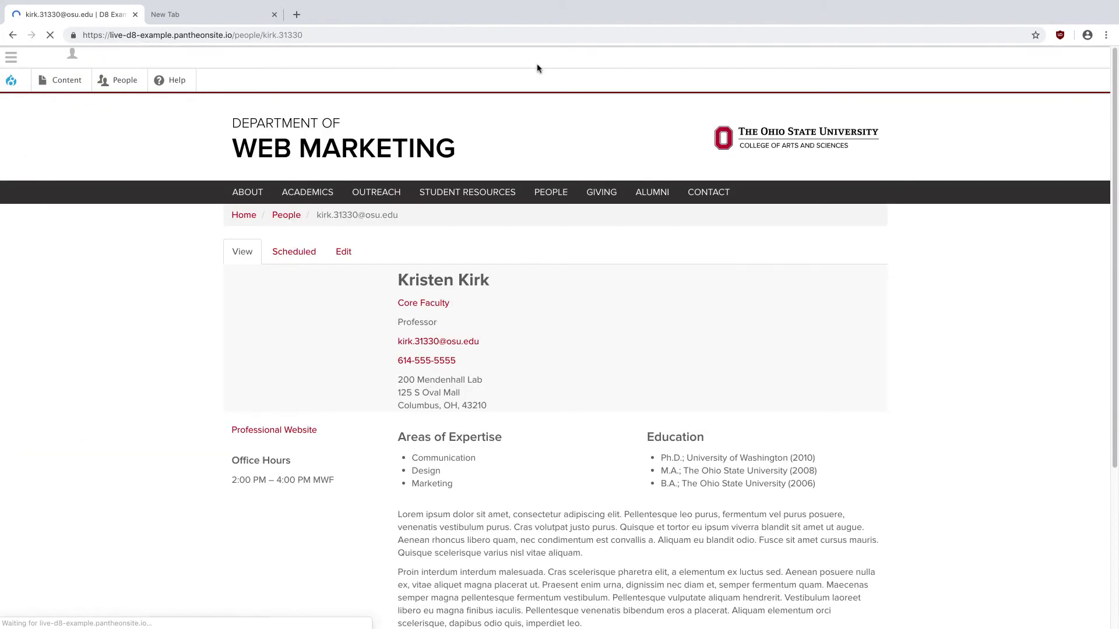
scroll(667, 356, down, 3)
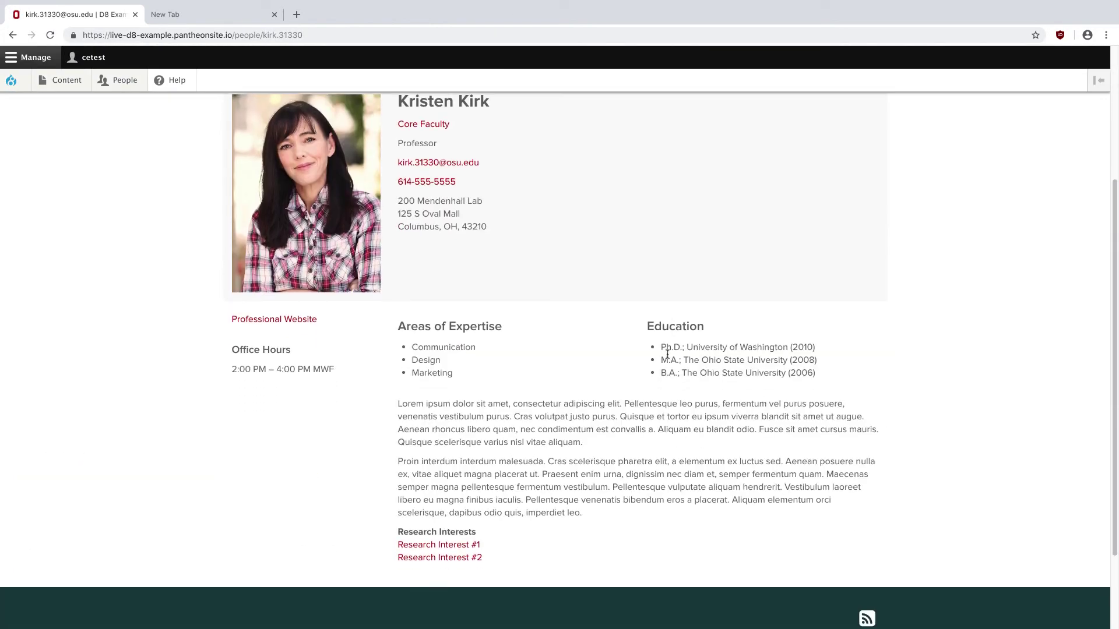
scroll(772, 403, up, 4)
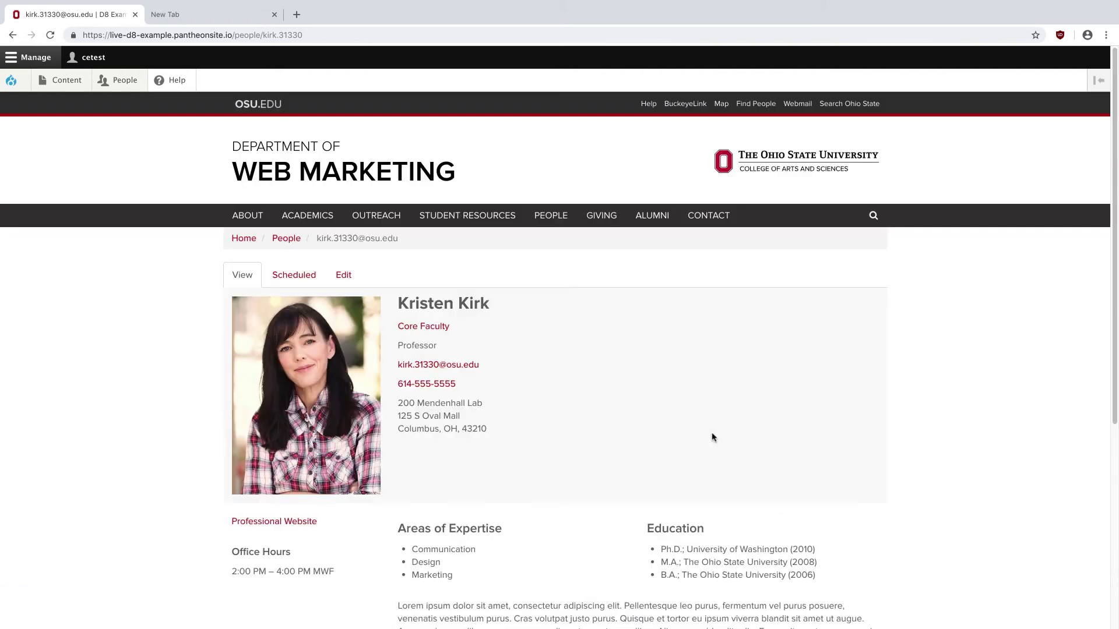
- Find the new professor on the People page, filtered by Research Interest #1
click(286, 239)
scroll(160, 387, down, 3)
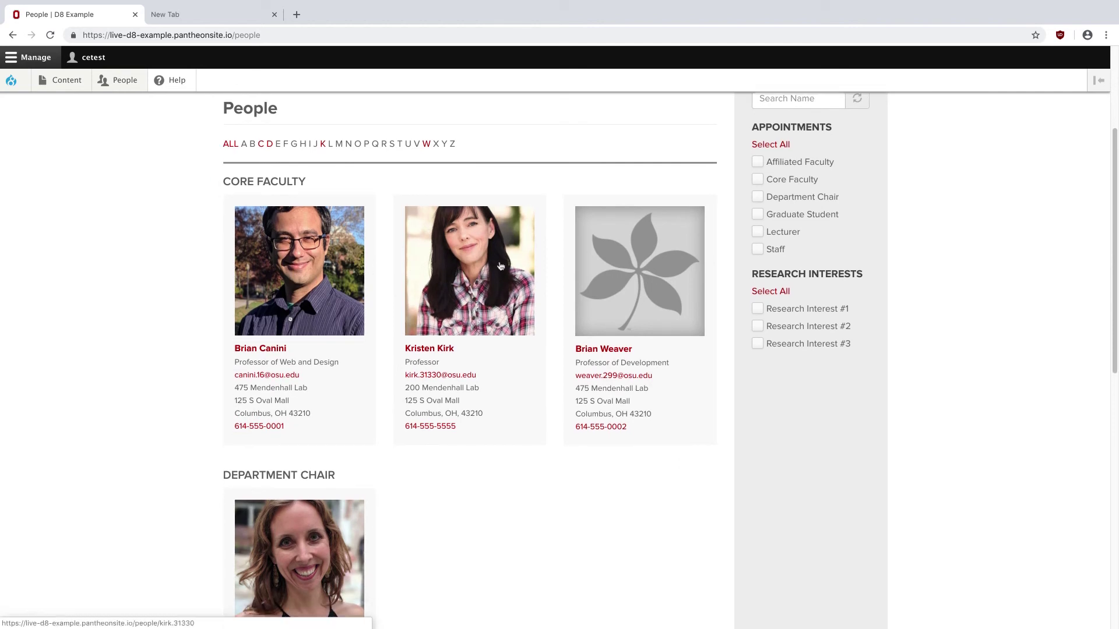
scroll(497, 267, up, 3)
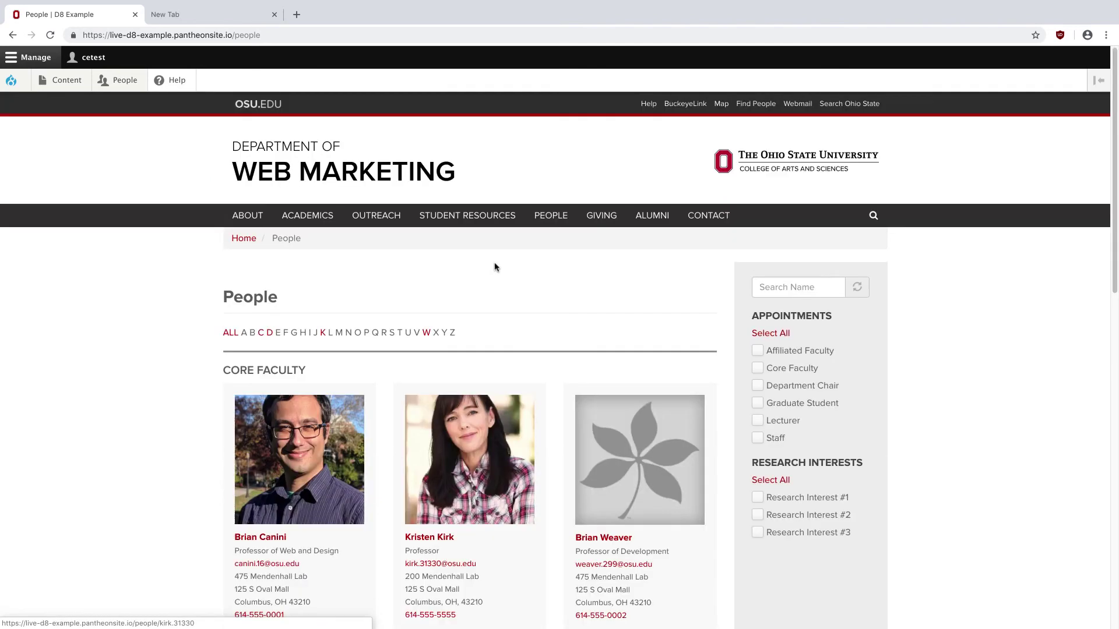
click(757, 498)
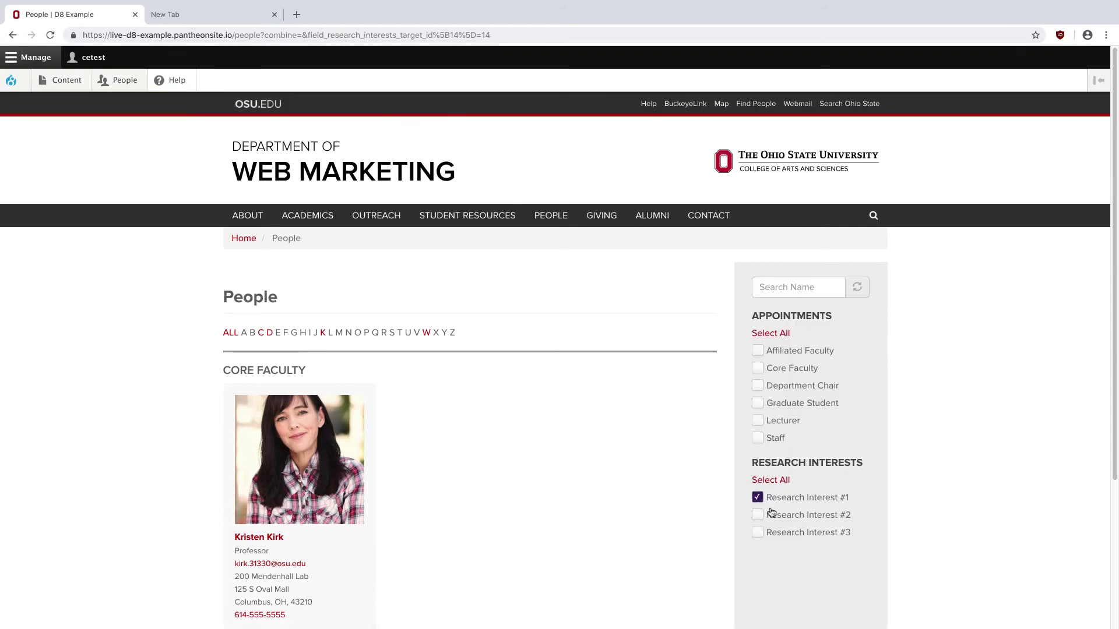
scroll(757, 541, down, 2)
scroll(452, 396, up, 2)
- Go to the homepage and scroll to the People Directory showing her profile
click(314, 170)
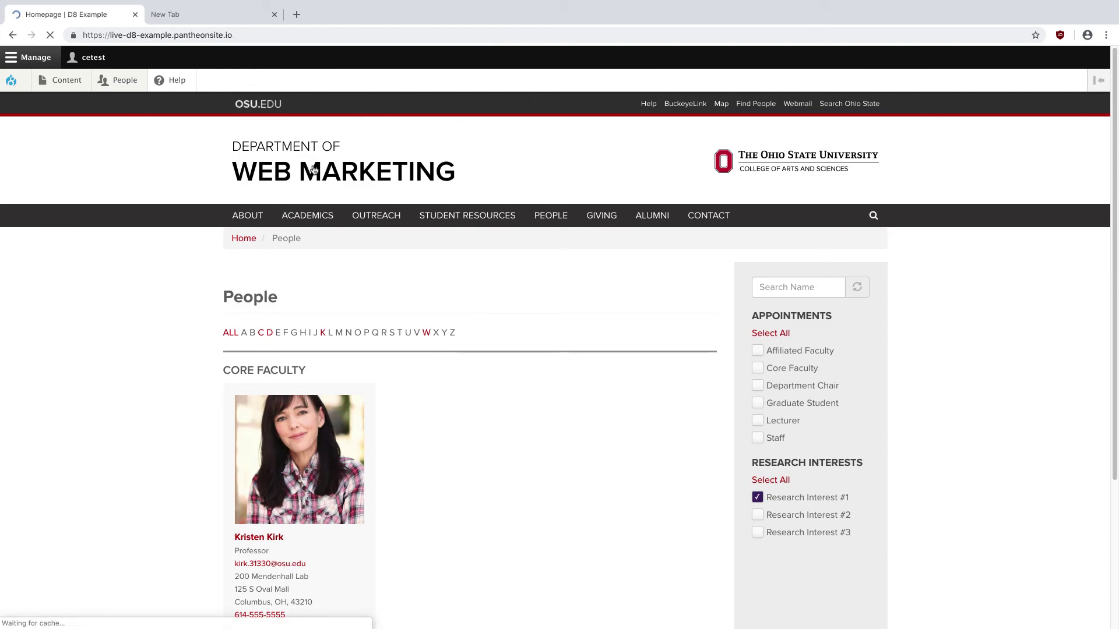
scroll(89, 310, down, 20)
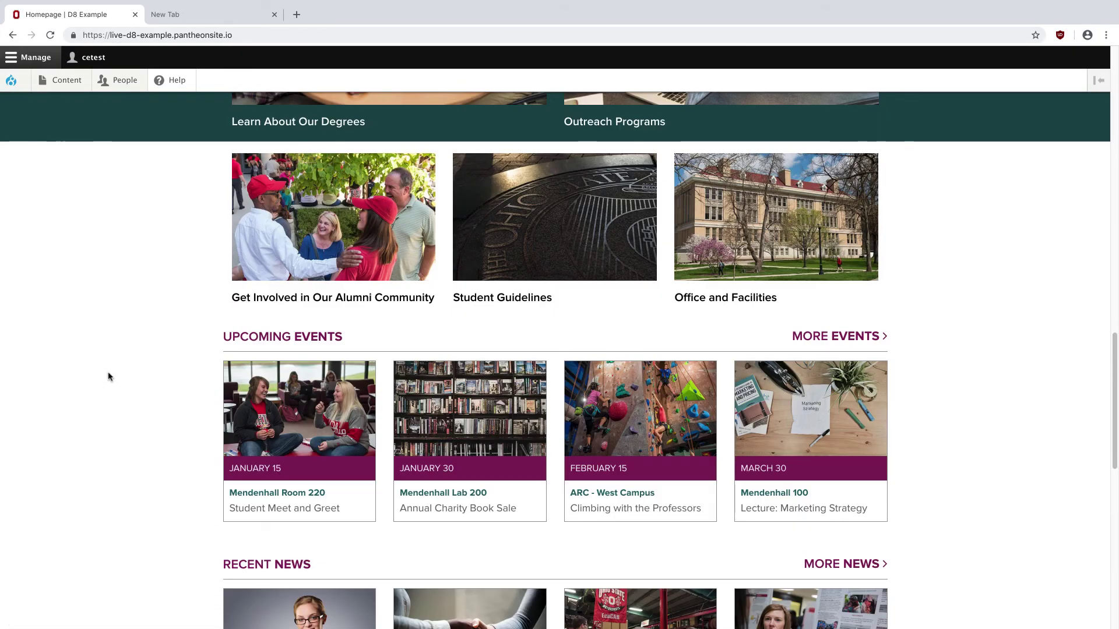
scroll(108, 377, down, 4)
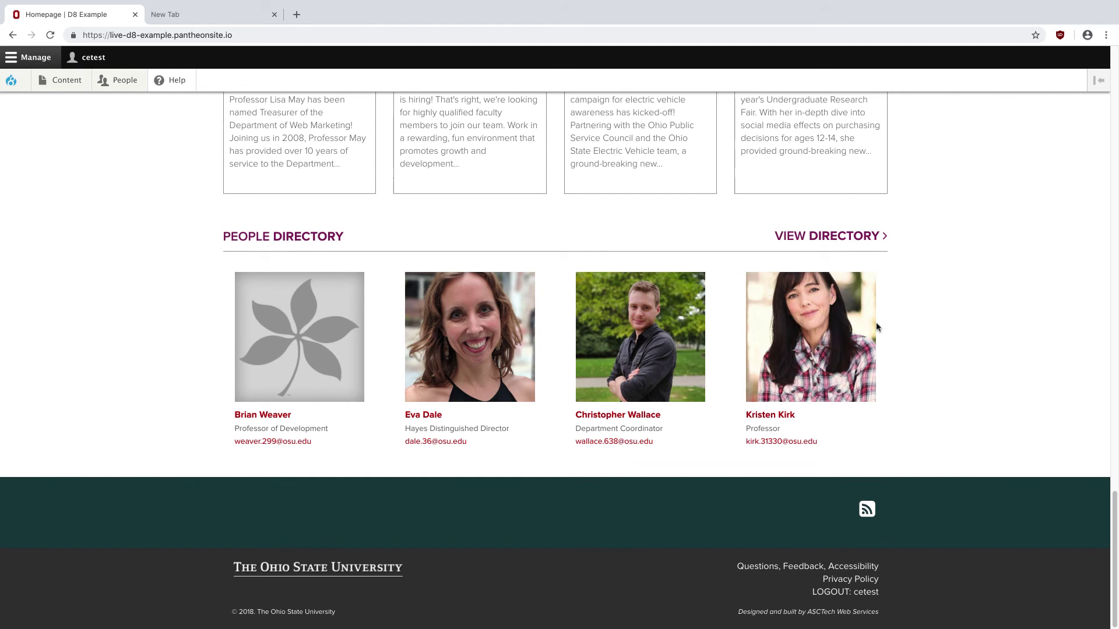